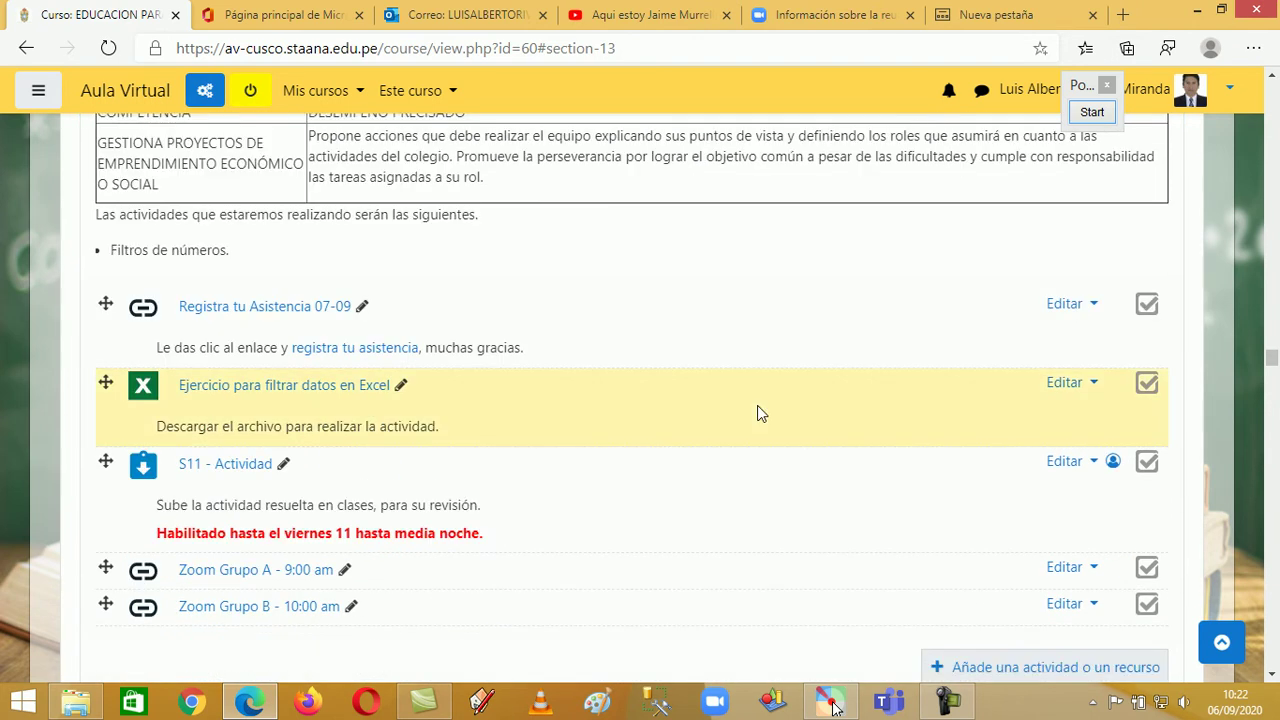
Download the course resource "Ejercicio para filtrar datos en Excel" and open it in Excel with editing enabled
click(260, 395)
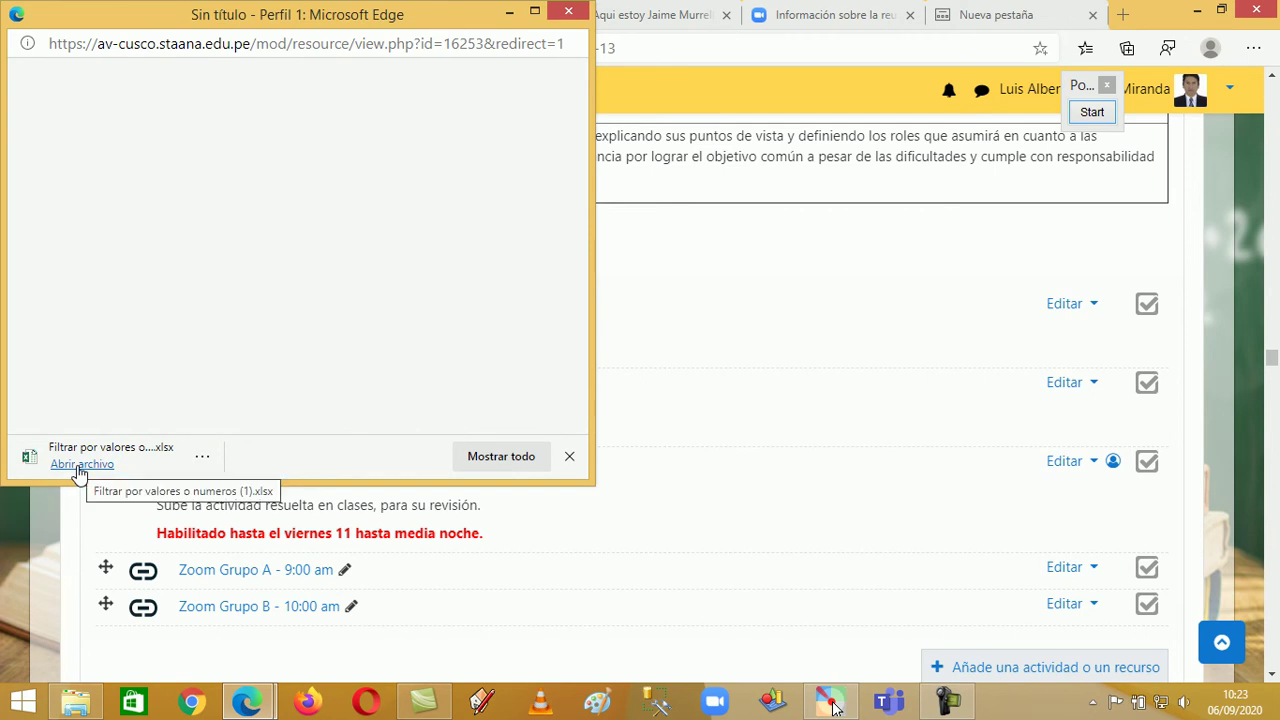
click(80, 465)
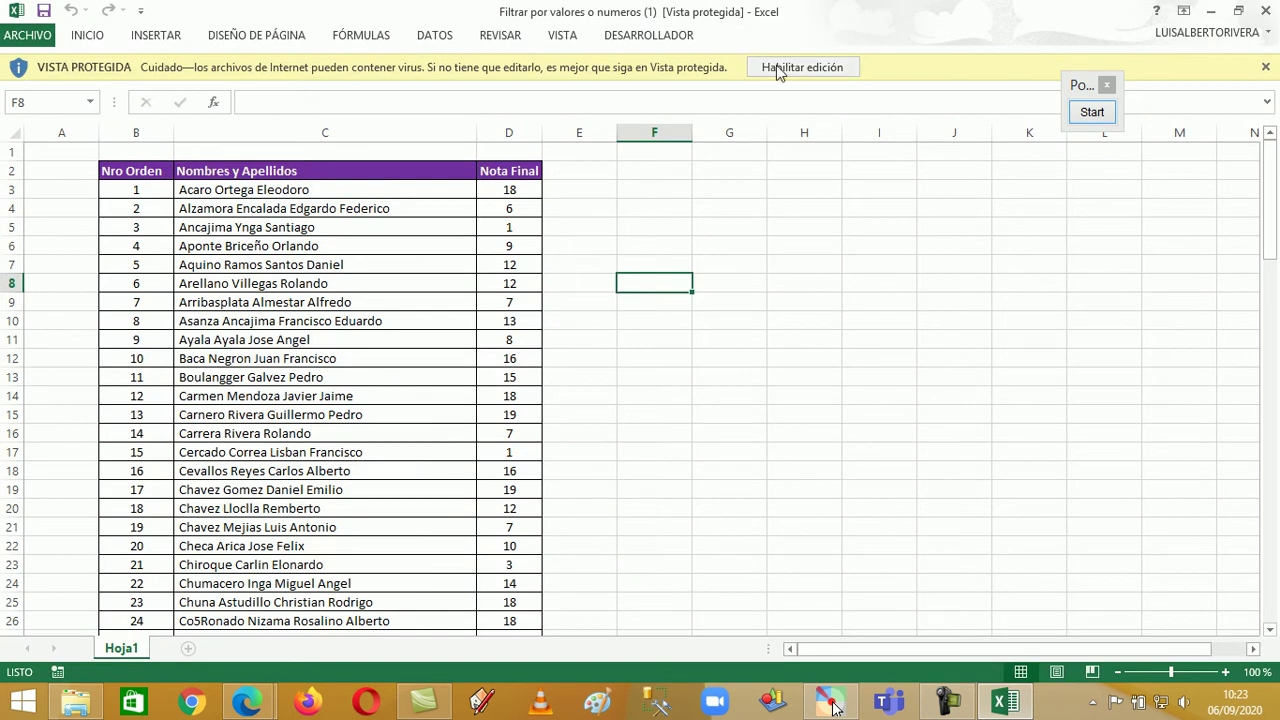
click(819, 70)
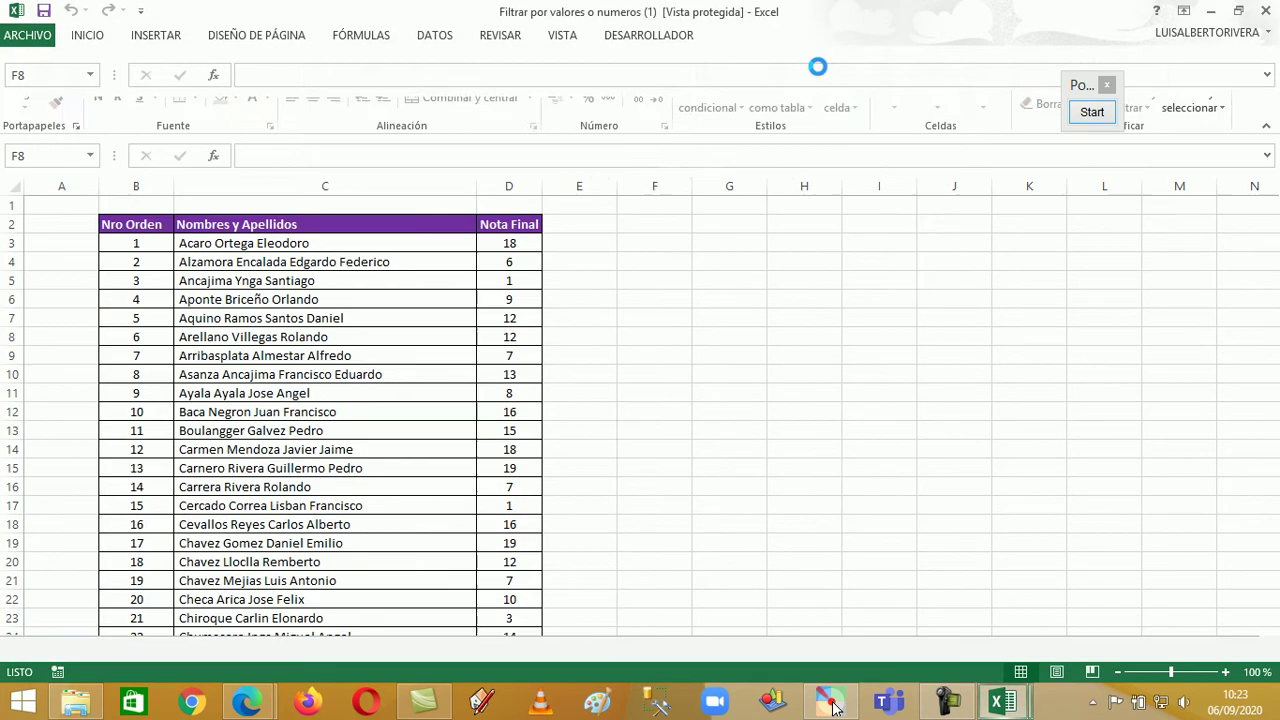
click(609, 279)
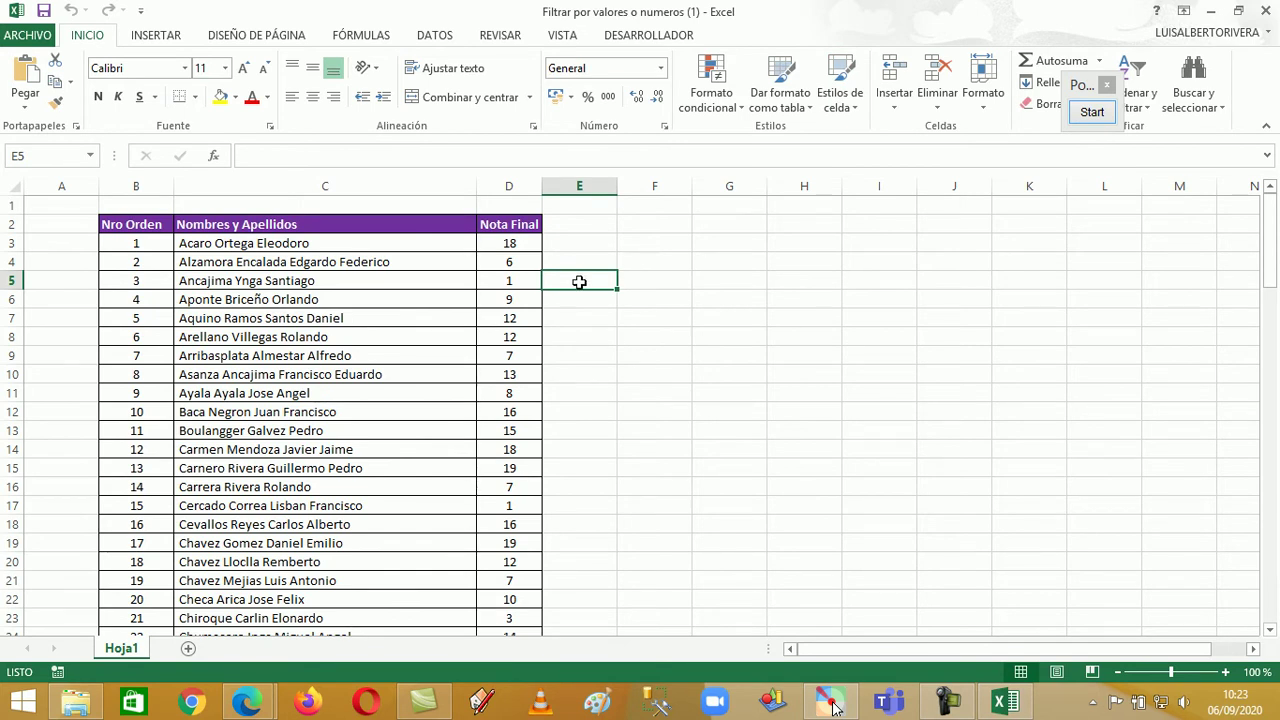
Add filters to the table's header row, B2:D2, covering Nro Orden, Nombres y Apellidos and Nota Final
click(137, 226)
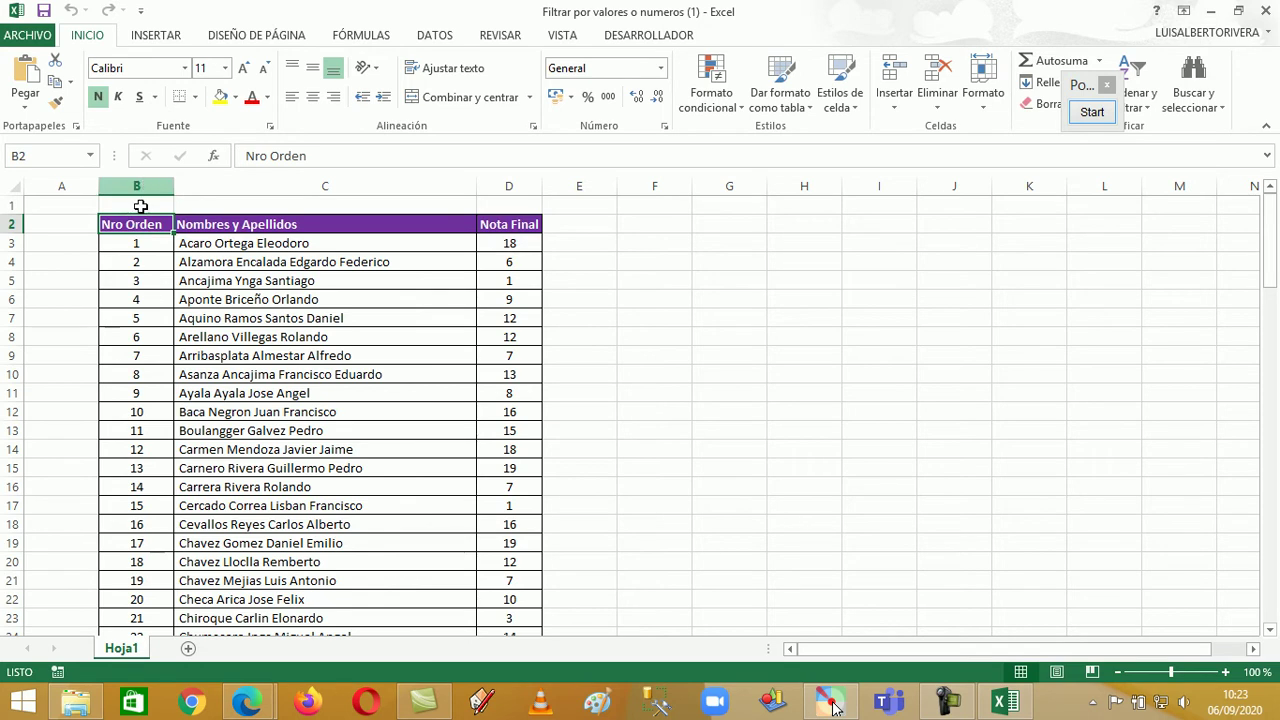
drag(133, 225, 505, 222)
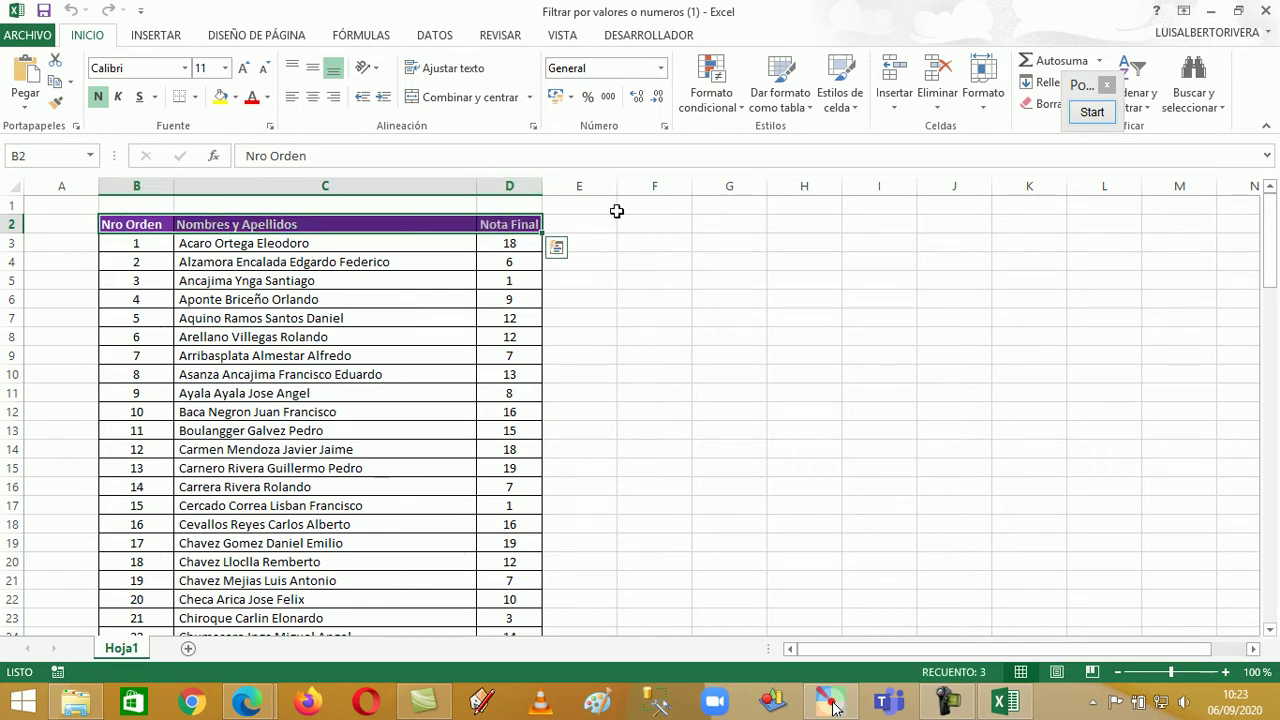
drag(1088, 92, 1174, 247)
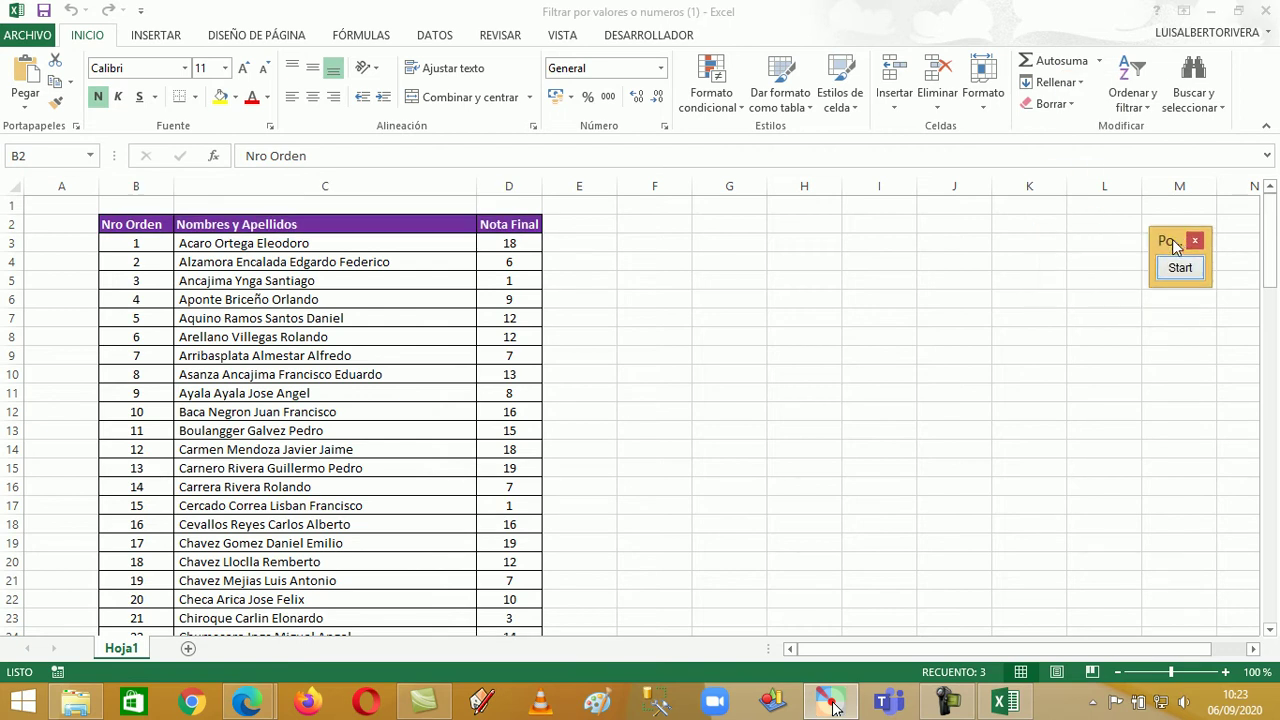
click(1135, 98)
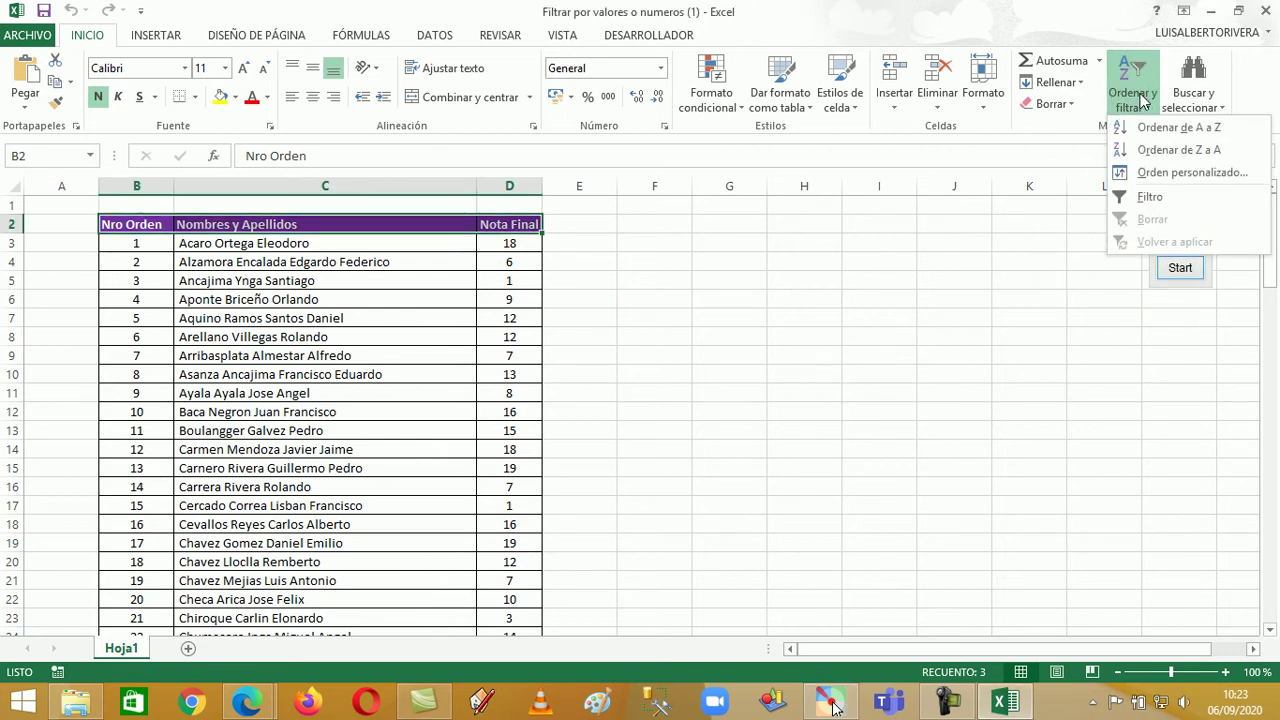
click(1148, 200)
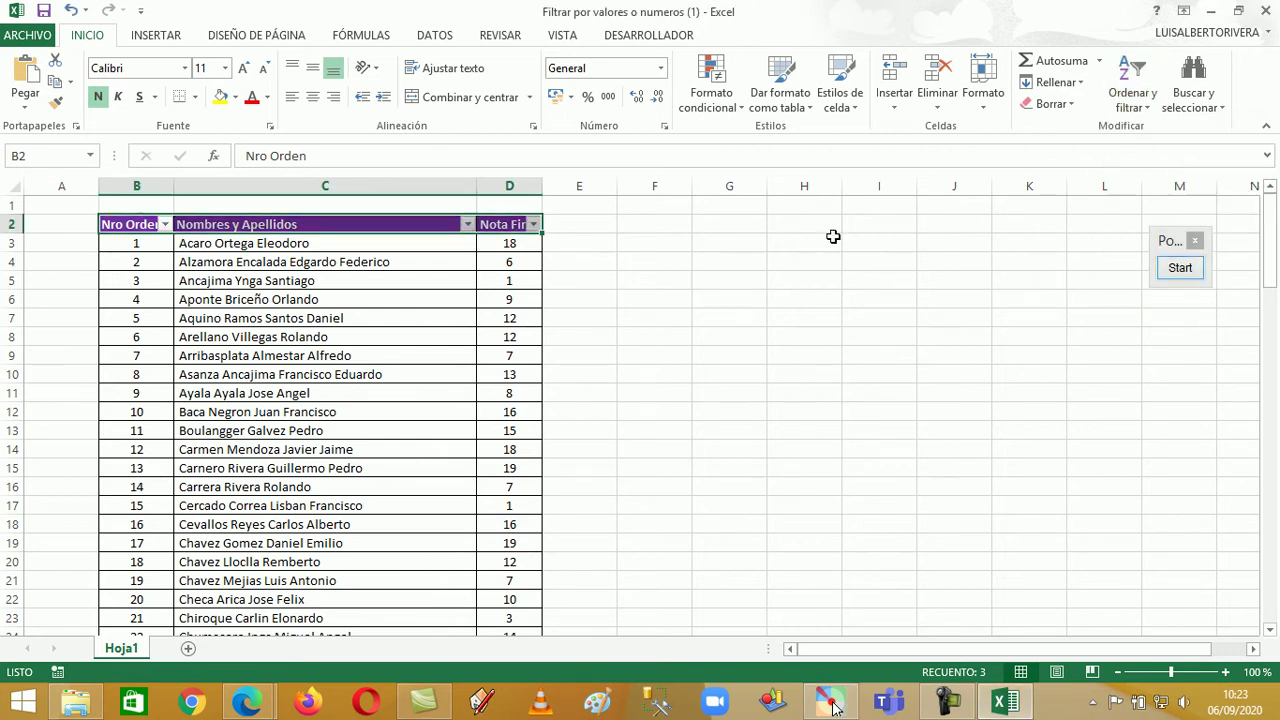
Widen column D so that the Nota Final heading fits beside its filter arrow
click(745, 257)
drag(541, 185, 588, 184)
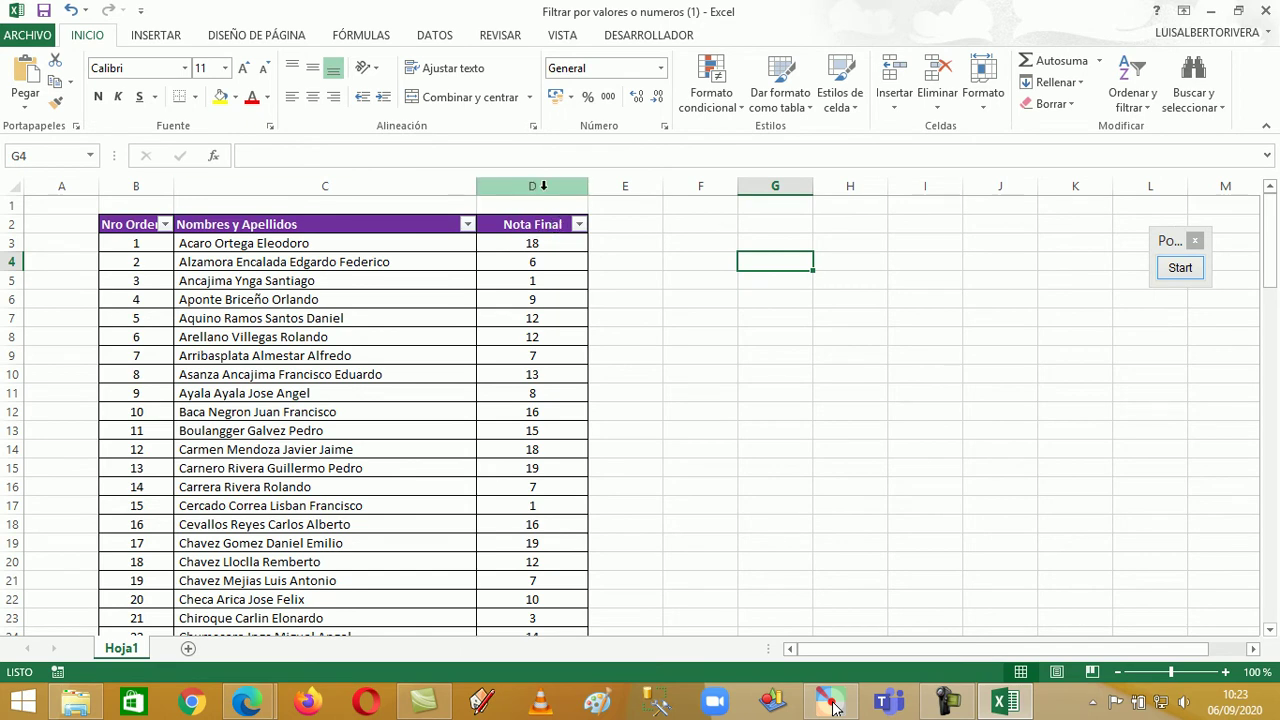
click(654, 263)
Look through the whole list of final grades down to its end and close the floating Start window
scroll(577, 333, down, 3)
scroll(577, 333, down, 20)
scroll(577, 333, down, 5)
scroll(577, 333, up, 10)
scroll(577, 333, up, 18)
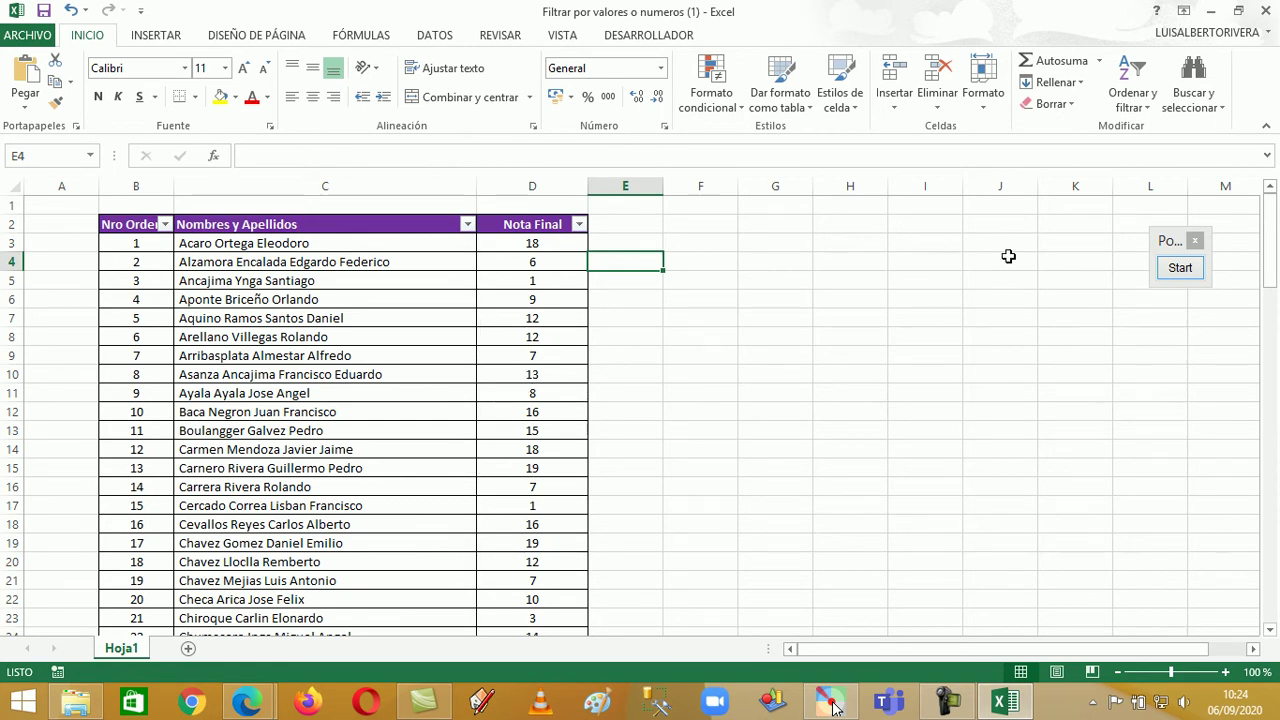
click(1195, 241)
click(832, 280)
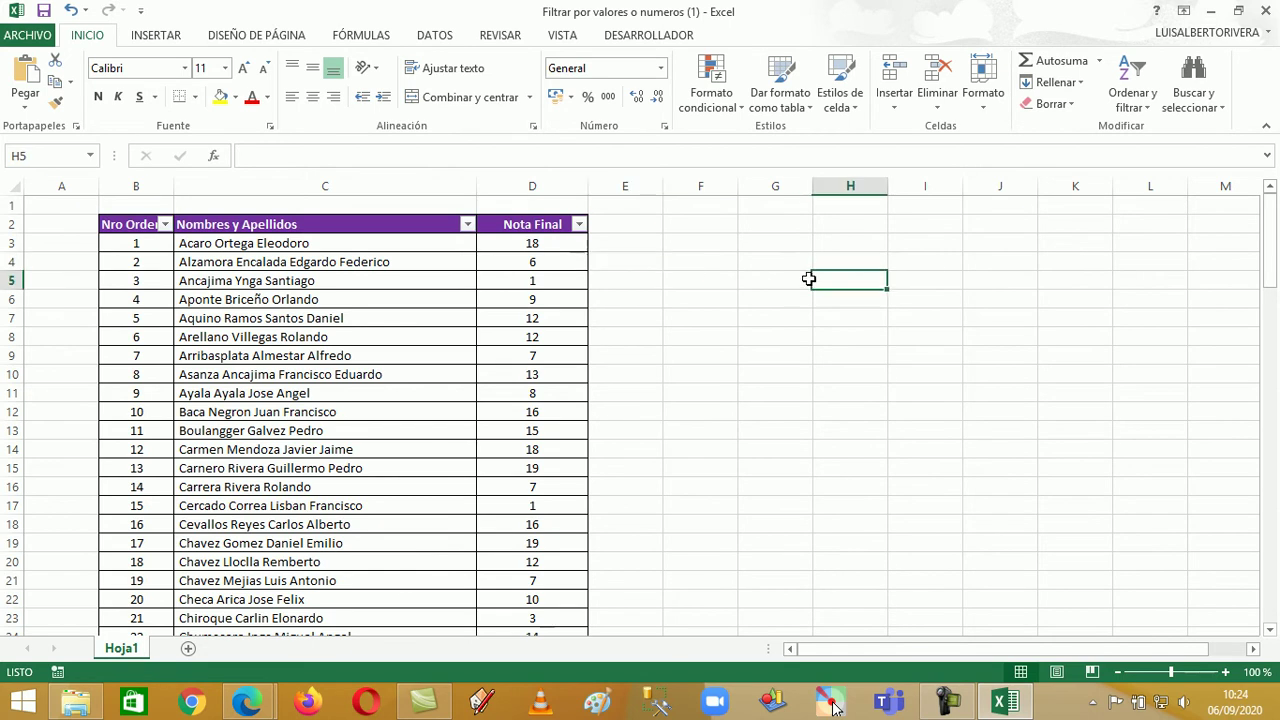
Filter the Nota Final column with a number filter for grades equal to 7, and undo the filter
click(579, 225)
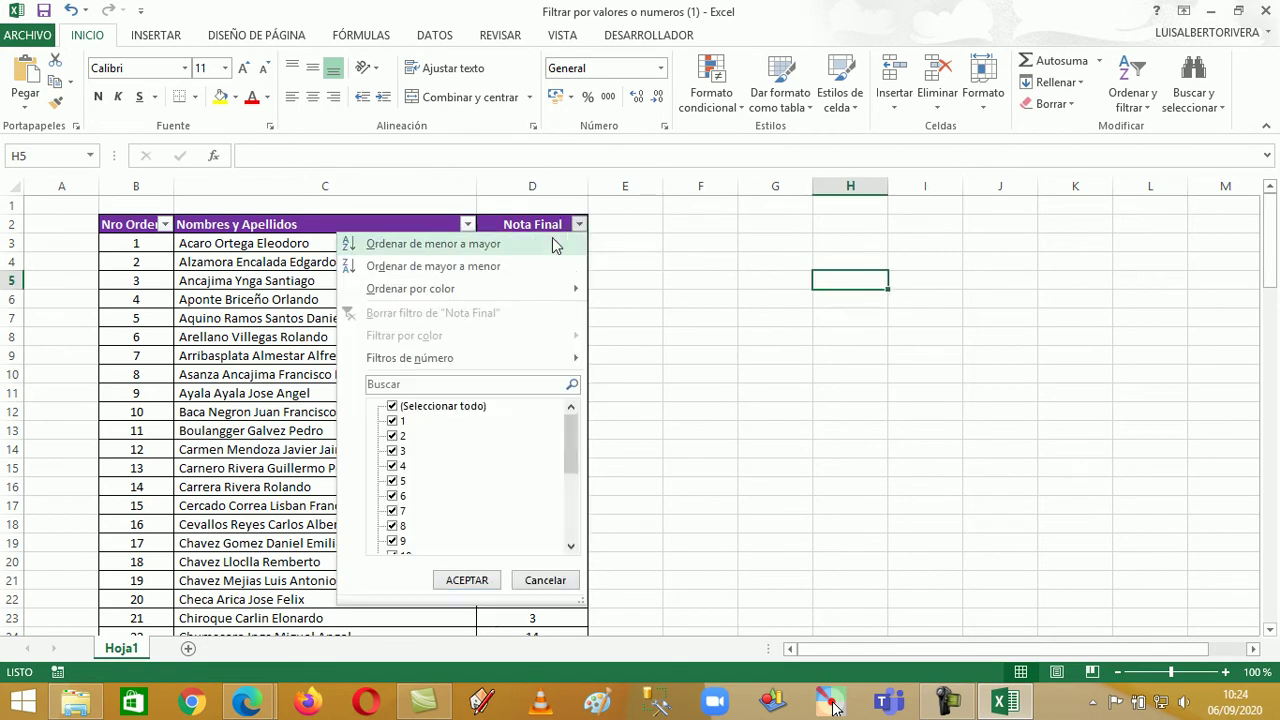
mouse_move(410, 360)
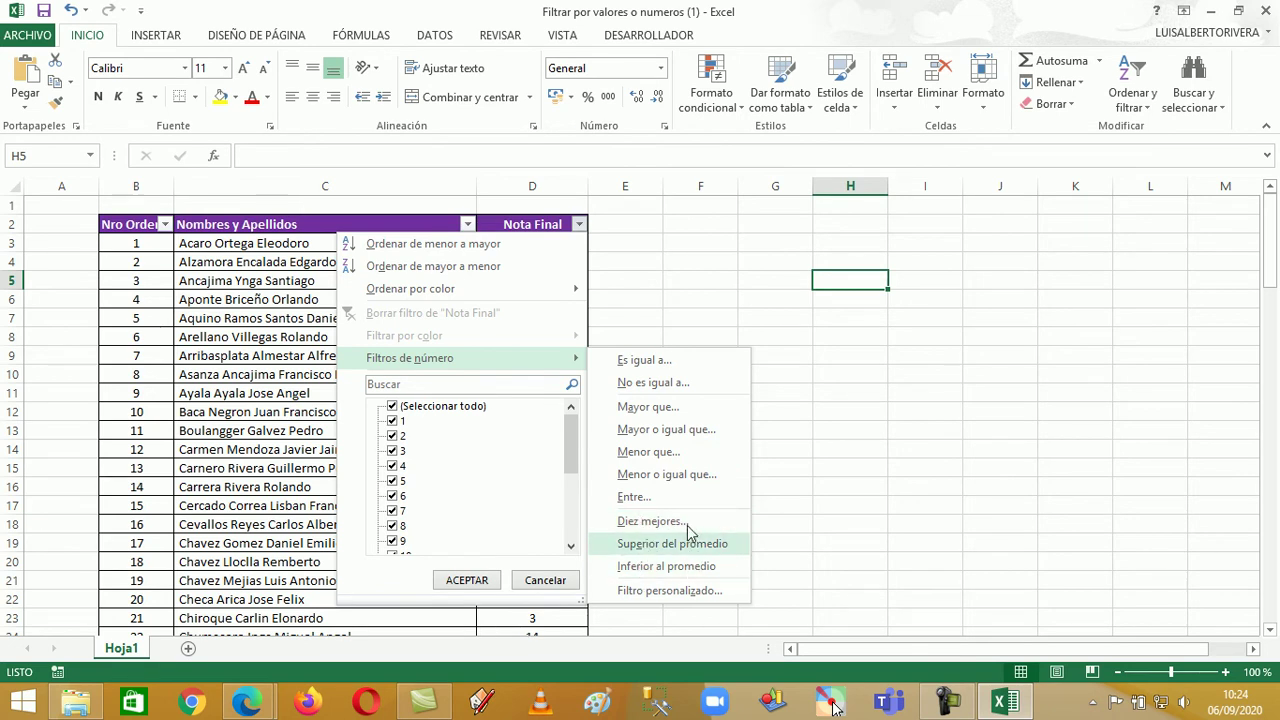
click(650, 367)
drag(755, 285, 715, 233)
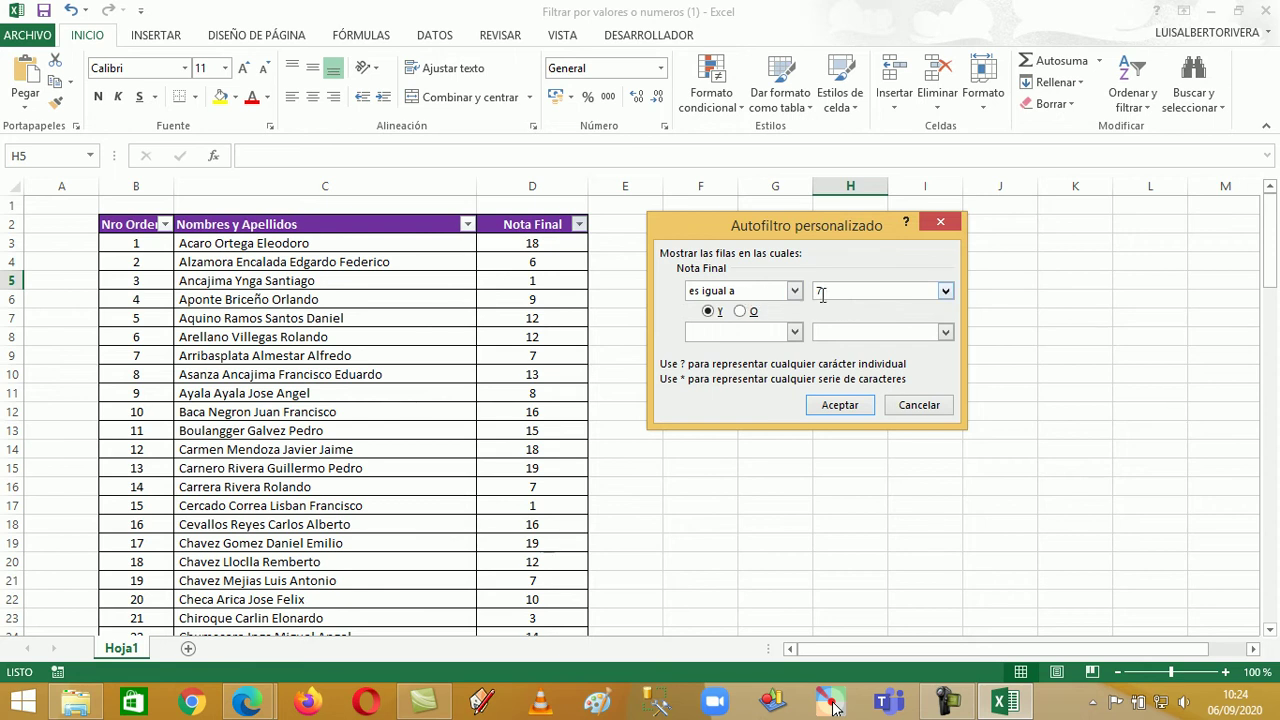
click(840, 405)
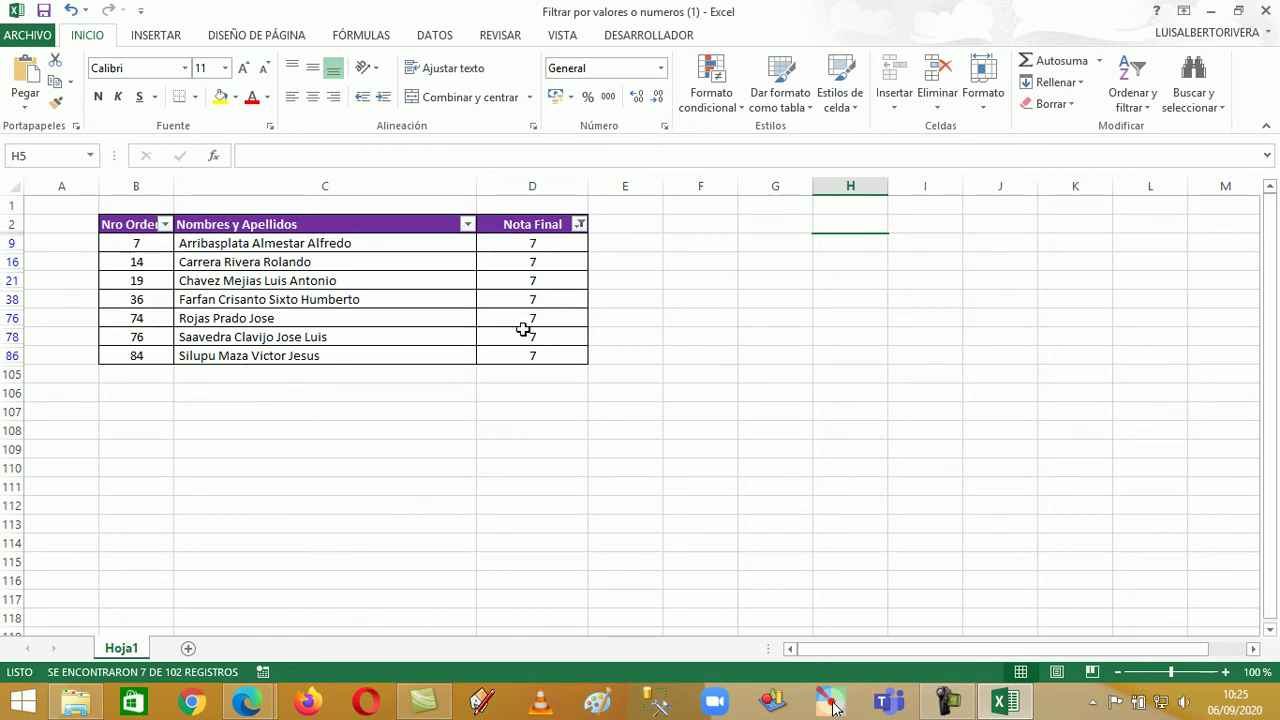
click(71, 14)
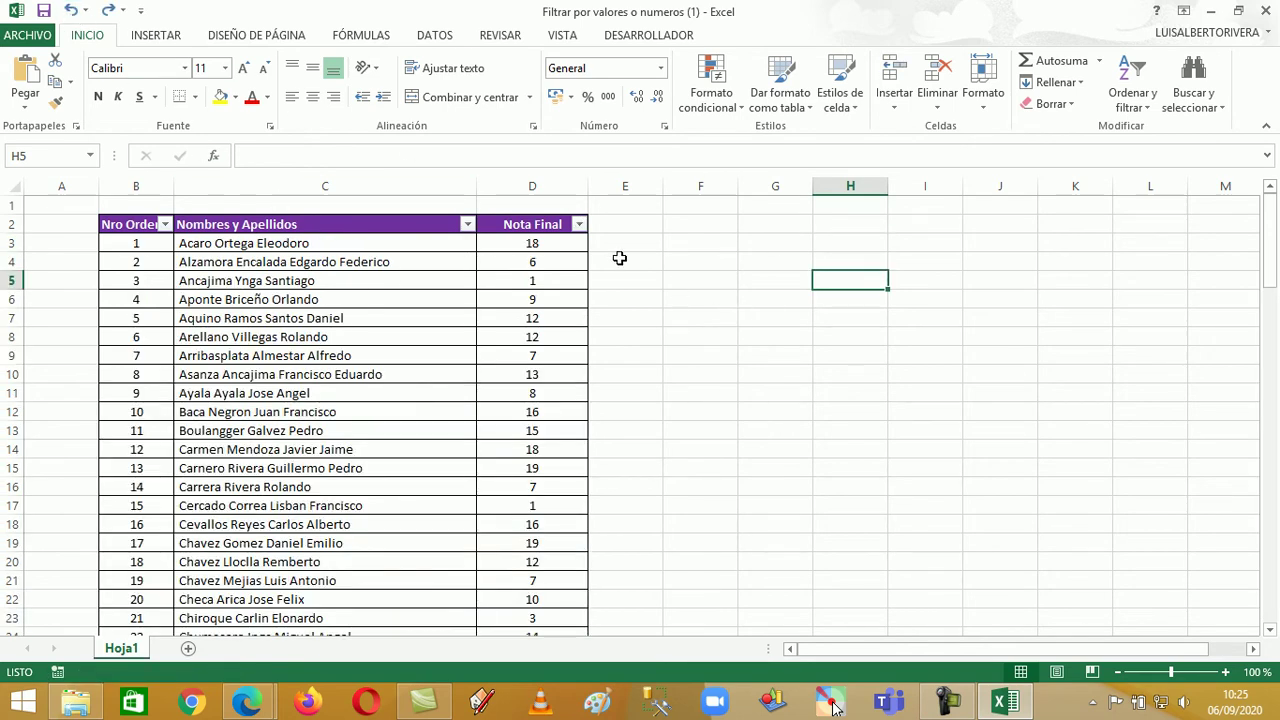
Filter the Nota Final column with a custom number filter for grades equal to 7 Y (and) equal to 5
click(578, 226)
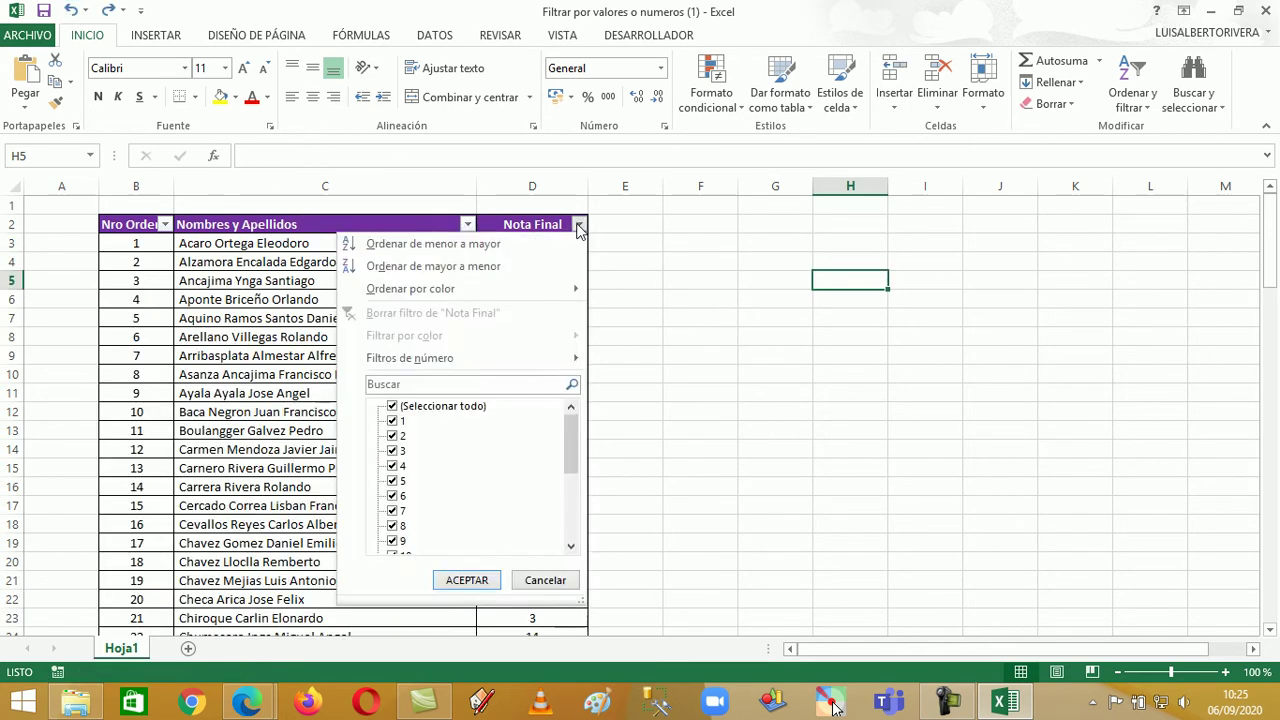
mouse_move(445, 360)
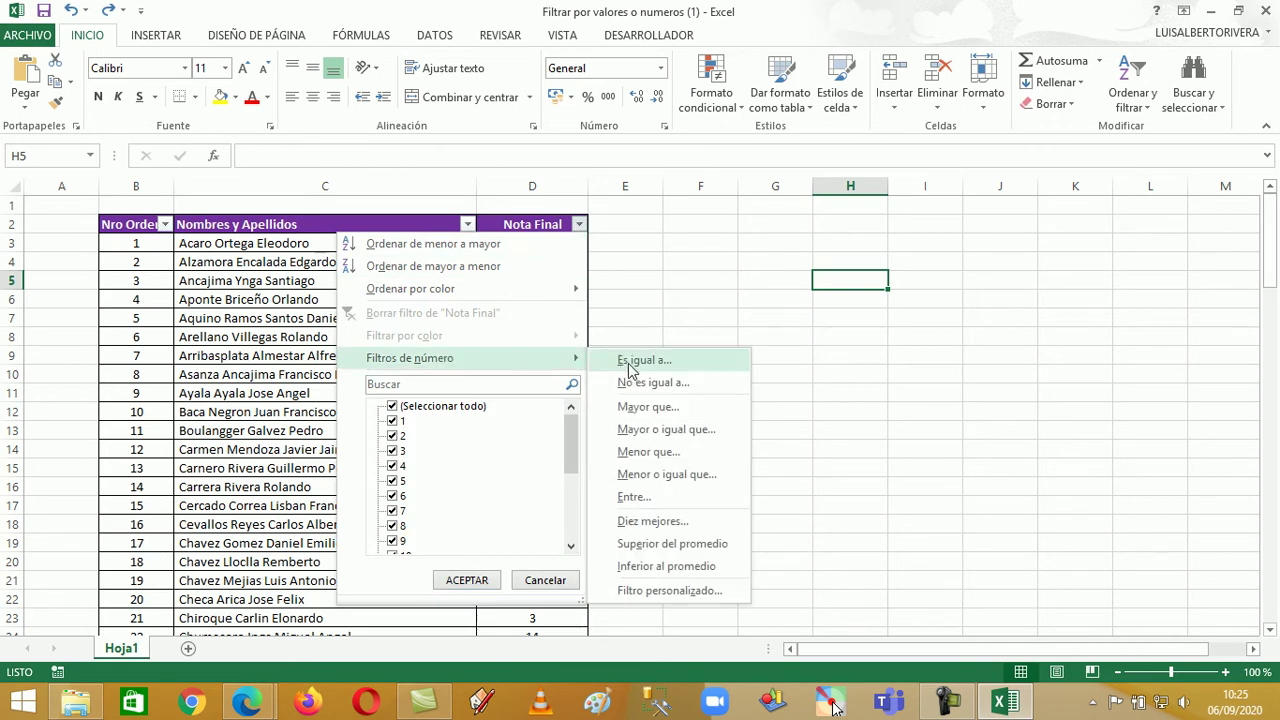
click(563, 362)
drag(748, 224, 740, 216)
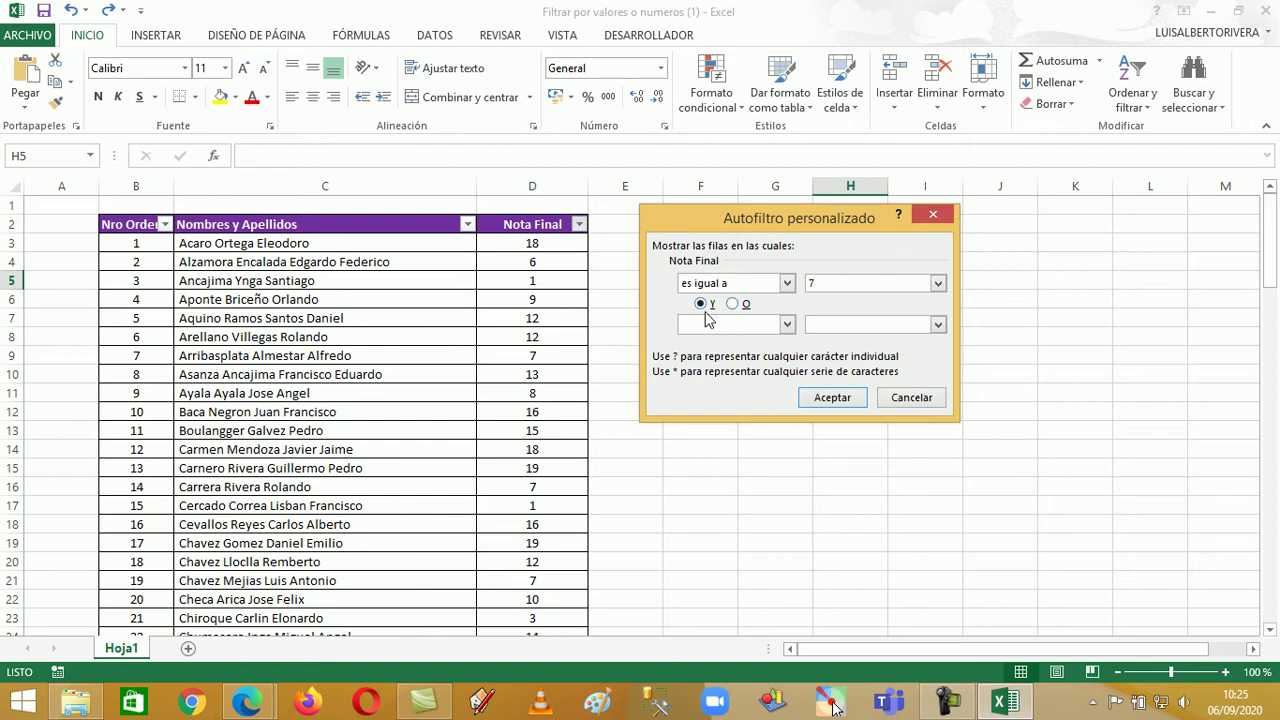
click(787, 324)
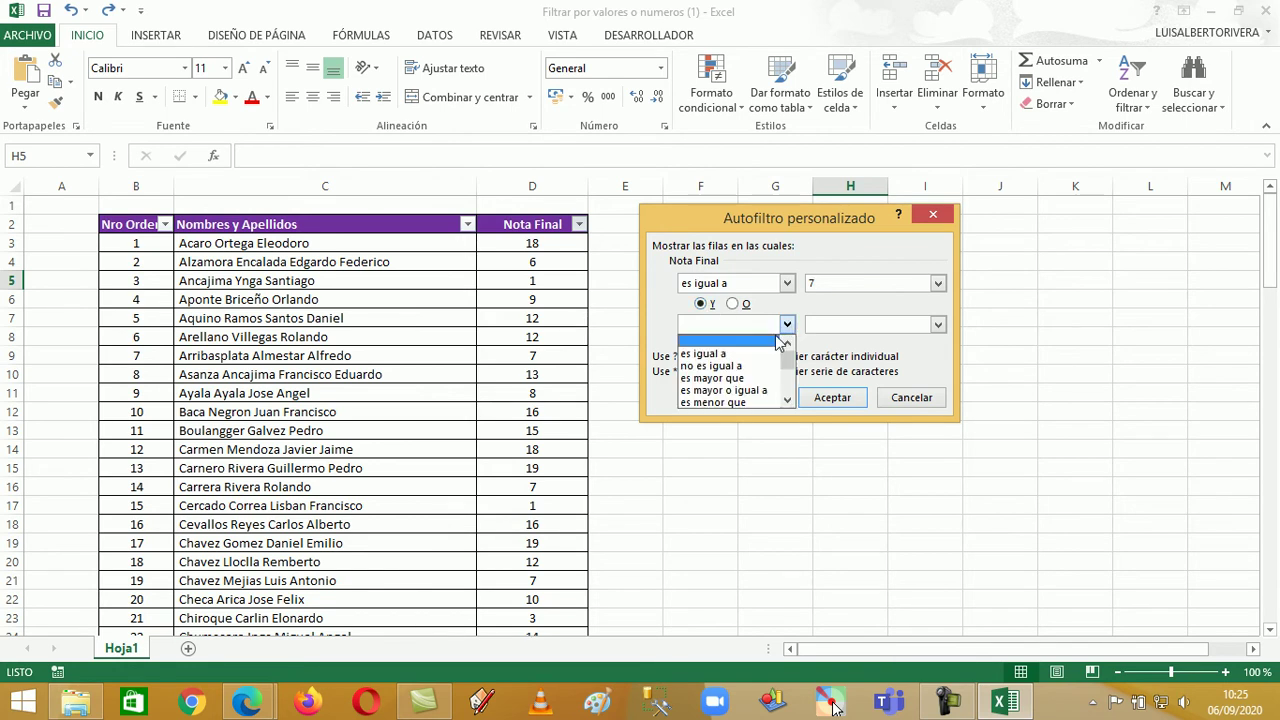
click(757, 354)
click(834, 323)
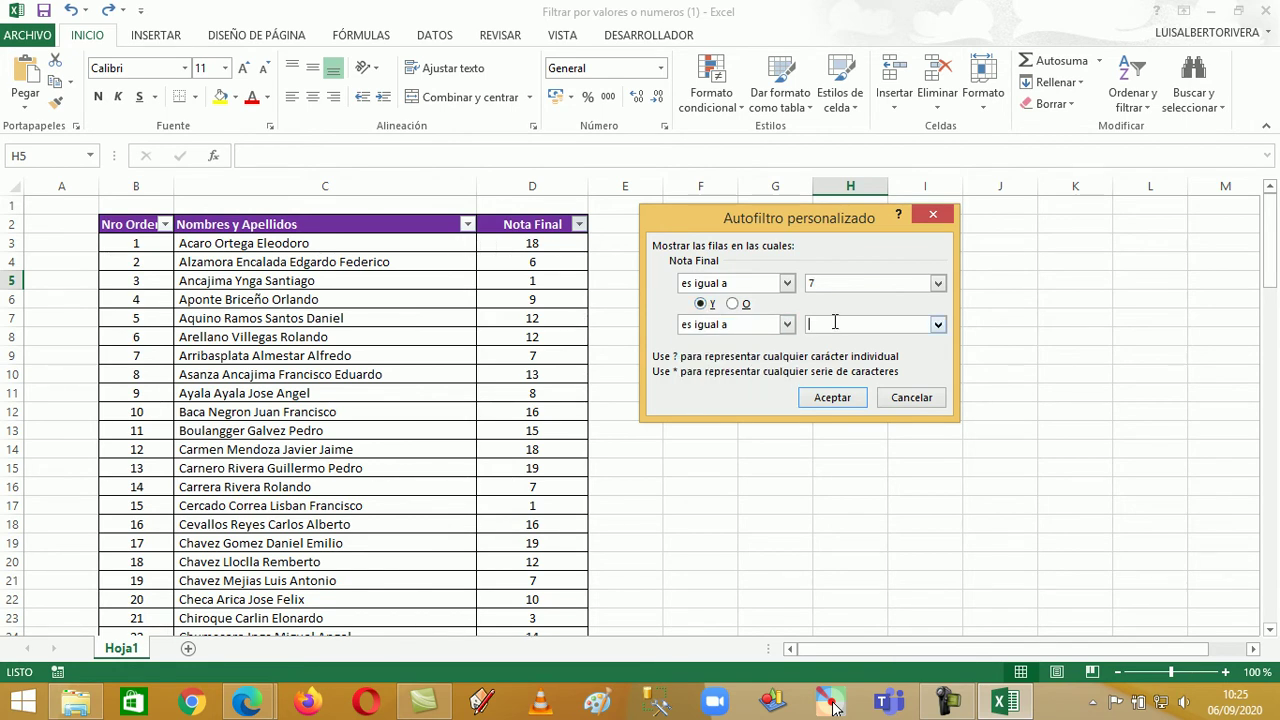
text(5)
click(830, 397)
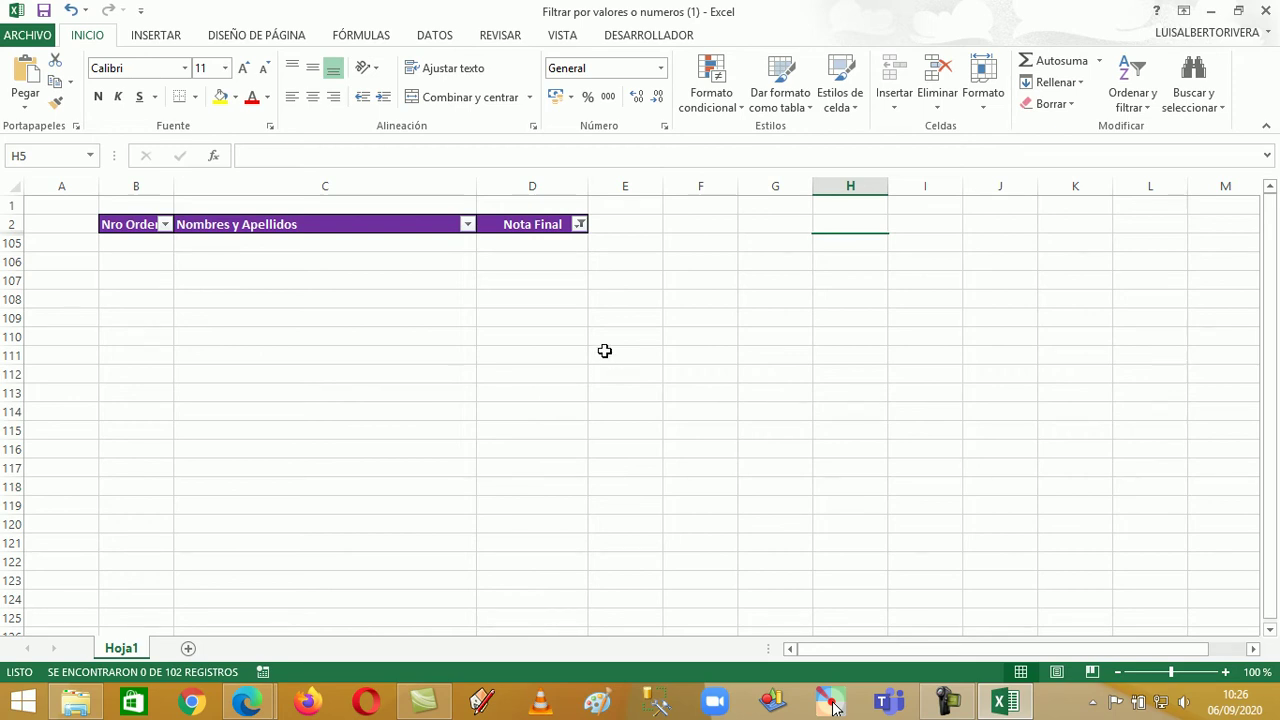
Undo the combined "7 and 5" filter on the Nota Final column
click(579, 224)
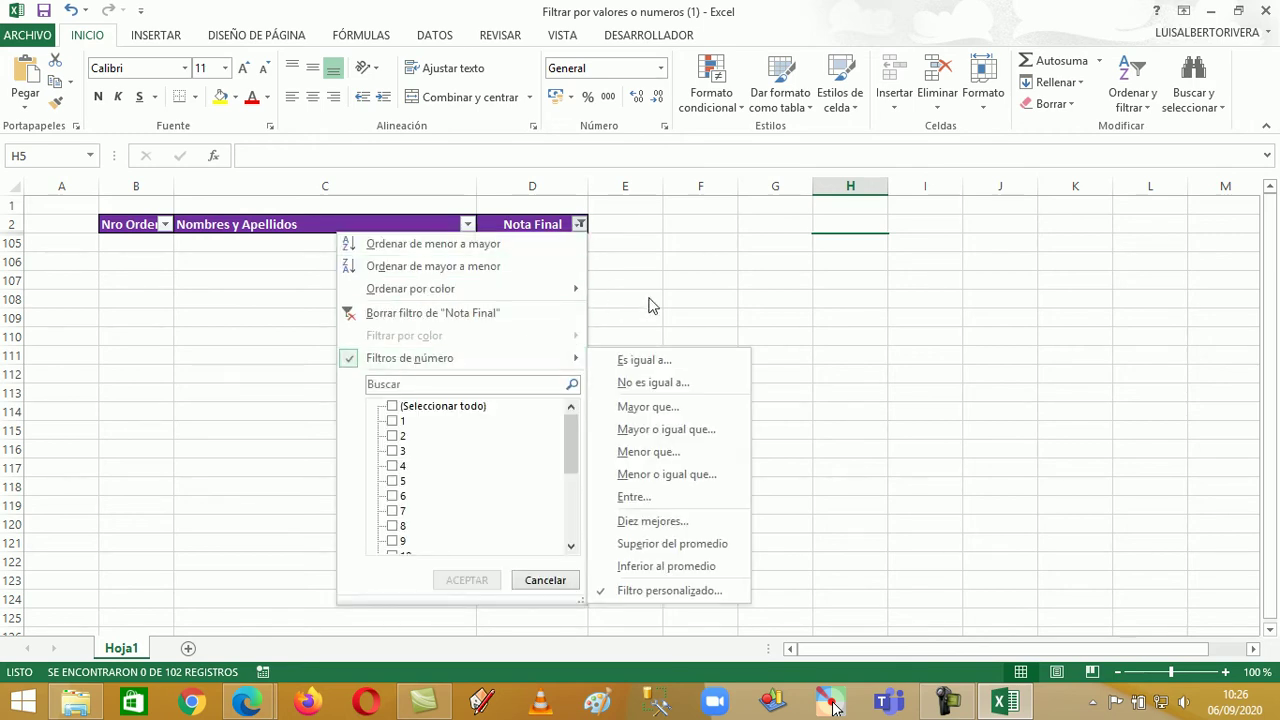
key(Escape)
key(Escape)
click(70, 10)
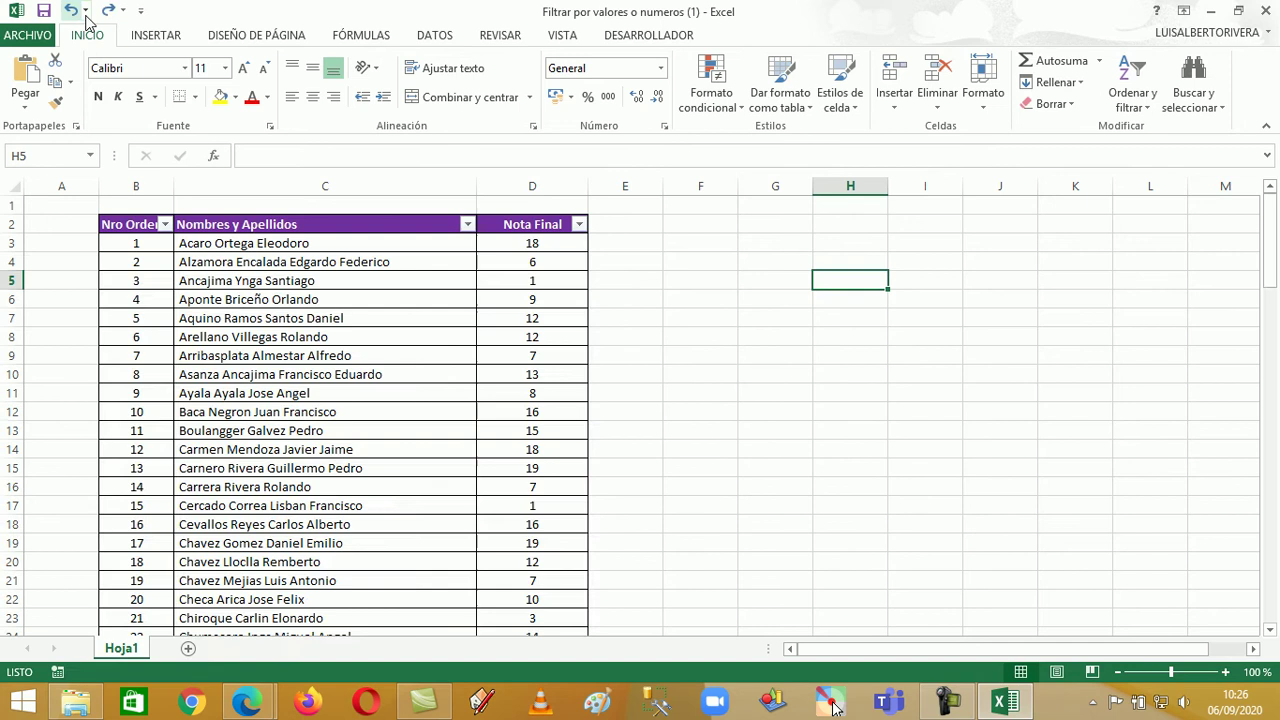
Filter the Nota Final column for grades equal to 7 O (or) equal to 5, and undo the filter
click(579, 224)
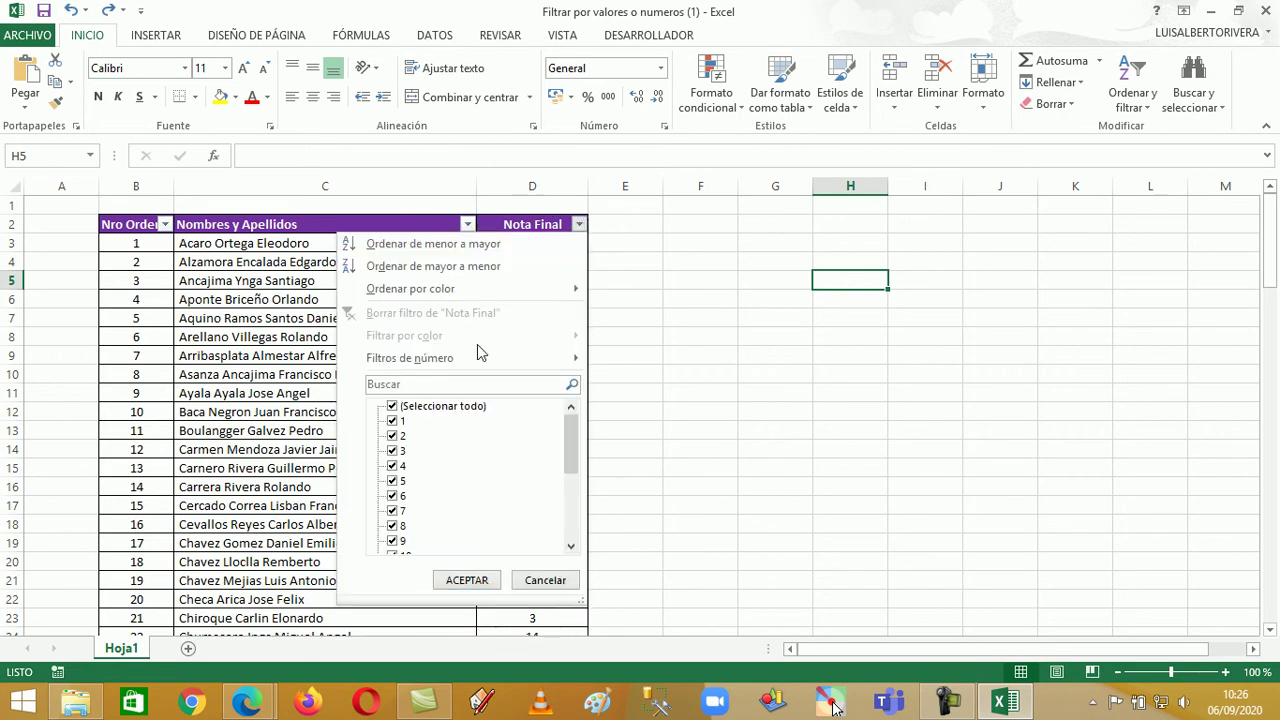
mouse_move(462, 360)
click(636, 361)
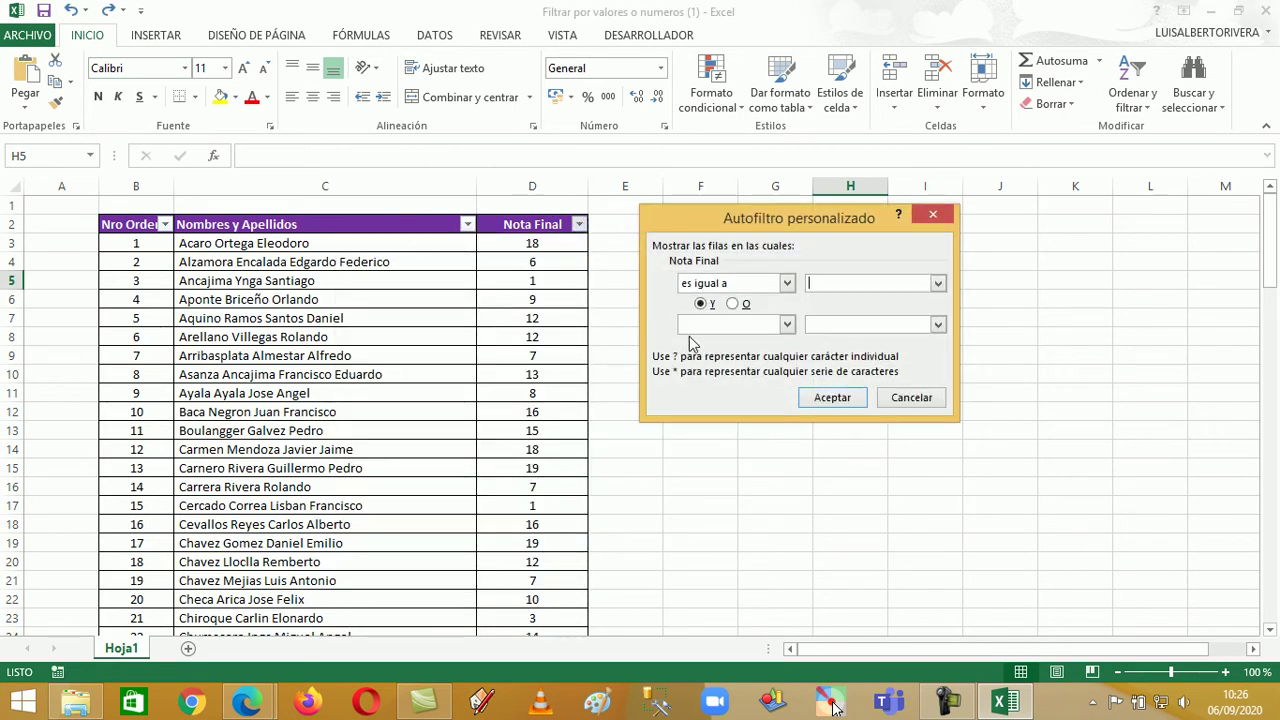
click(838, 280)
text(7)
click(733, 304)
click(786, 323)
click(760, 341)
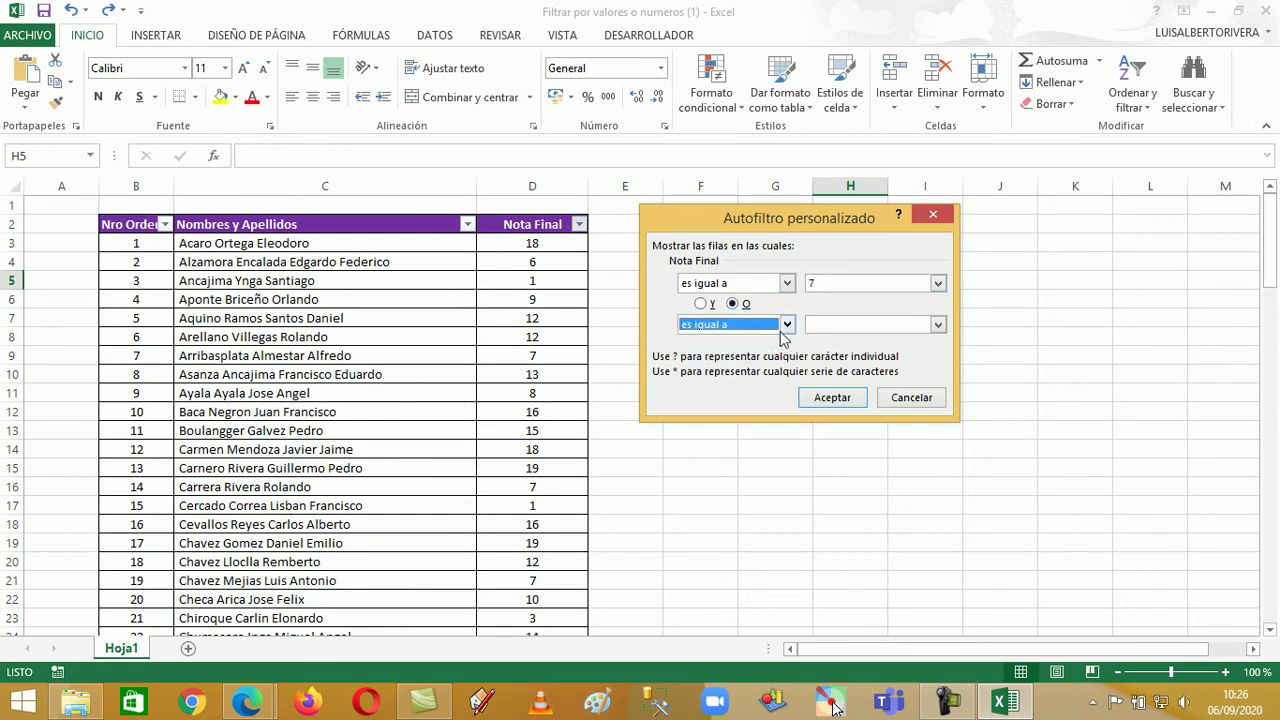
click(830, 320)
text(5)
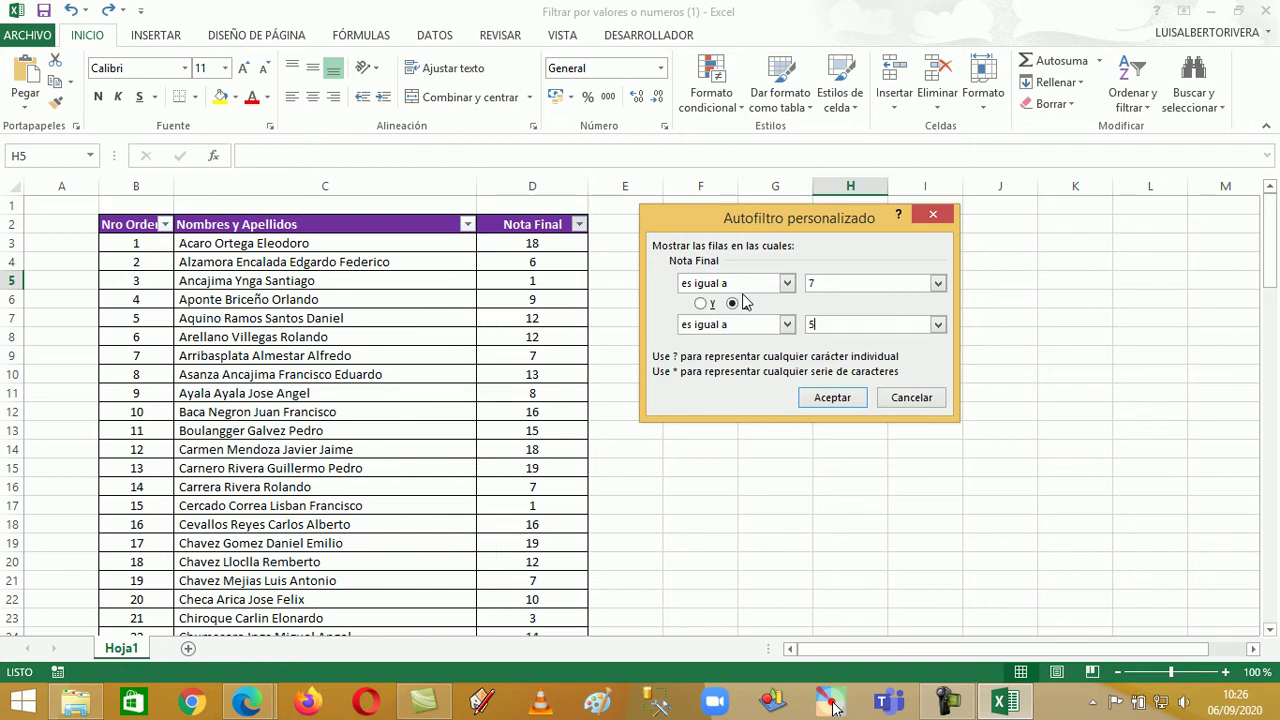
click(825, 326)
click(849, 396)
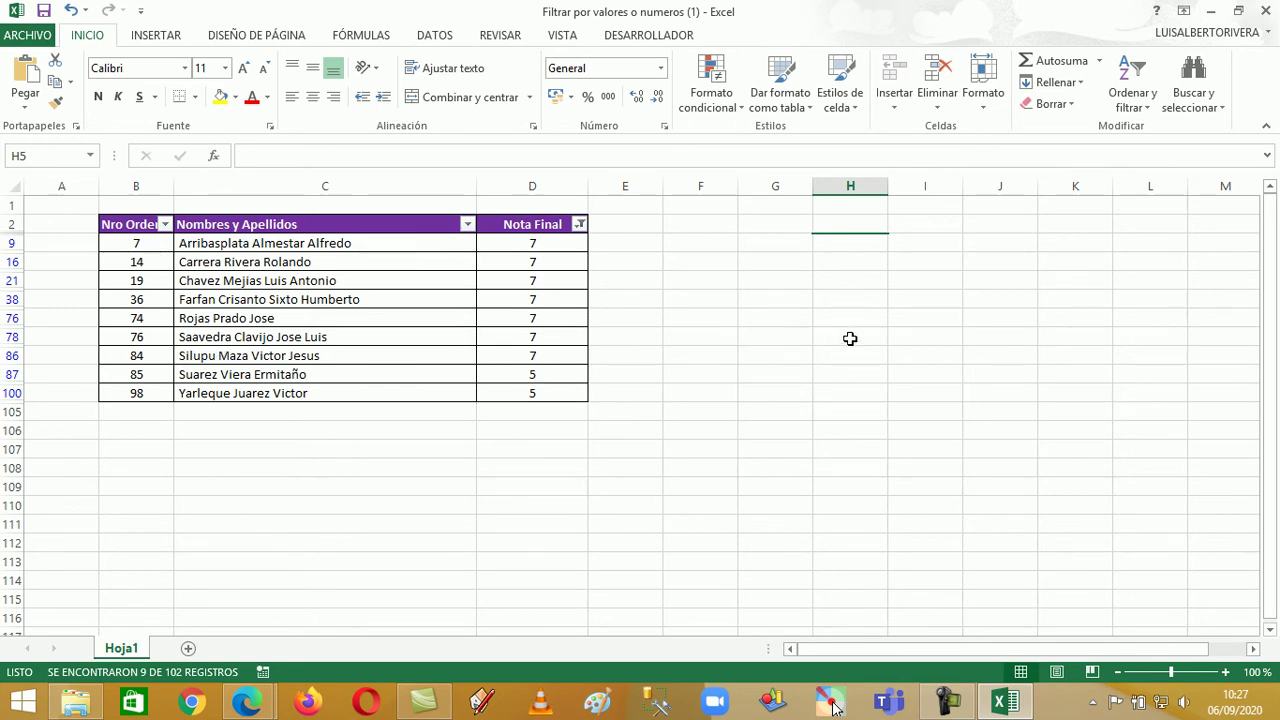
click(70, 10)
Filter the Nota Final column with a number filter for grades not equal to 7 and check the remaining rows
click(580, 224)
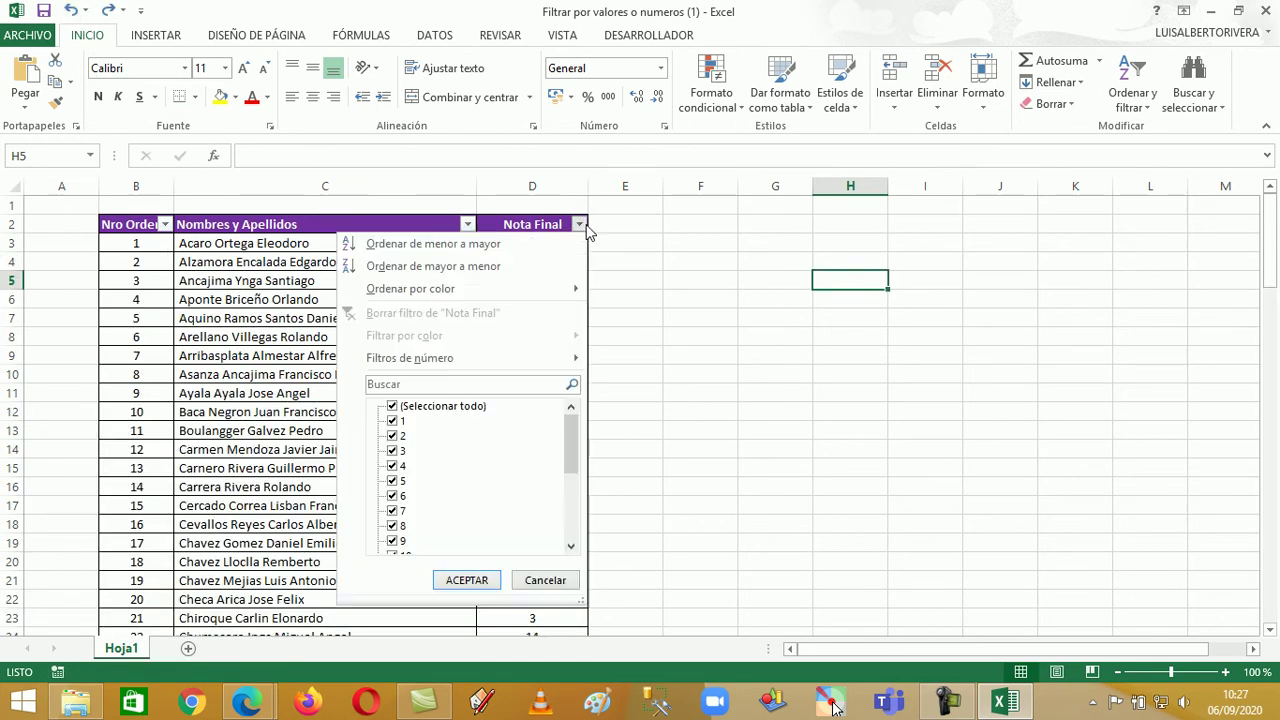
mouse_move(529, 360)
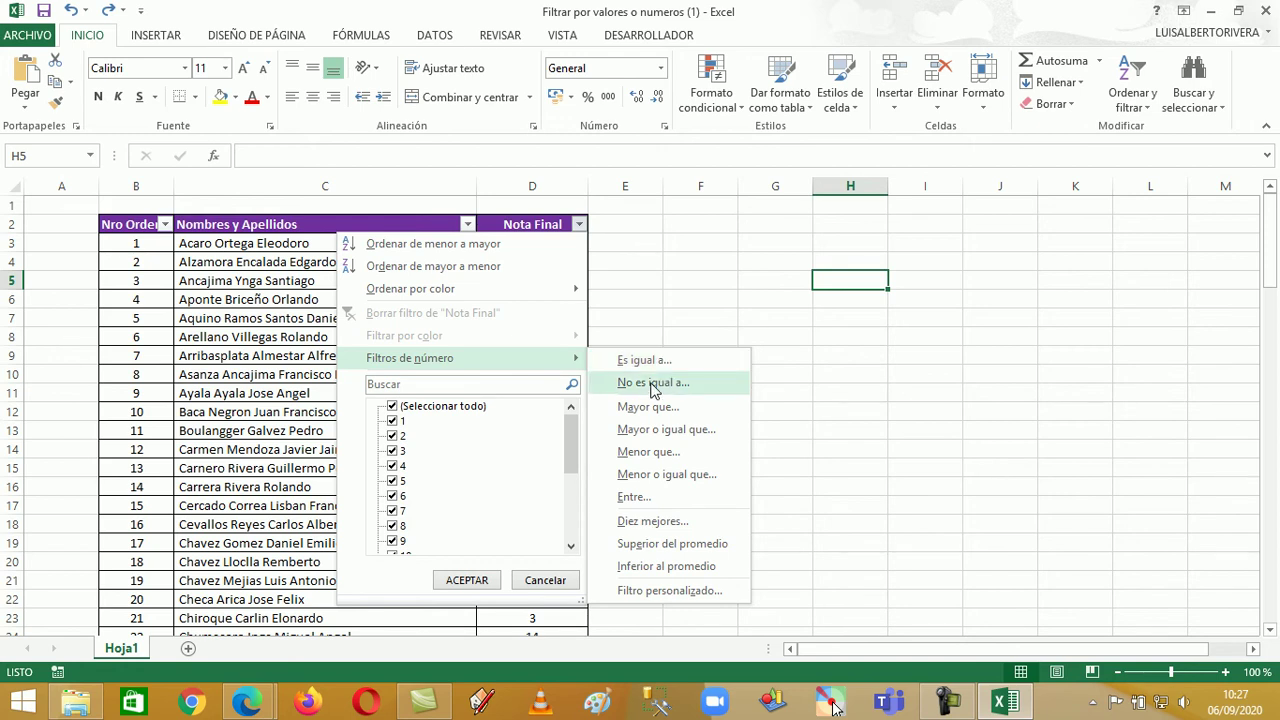
click(652, 383)
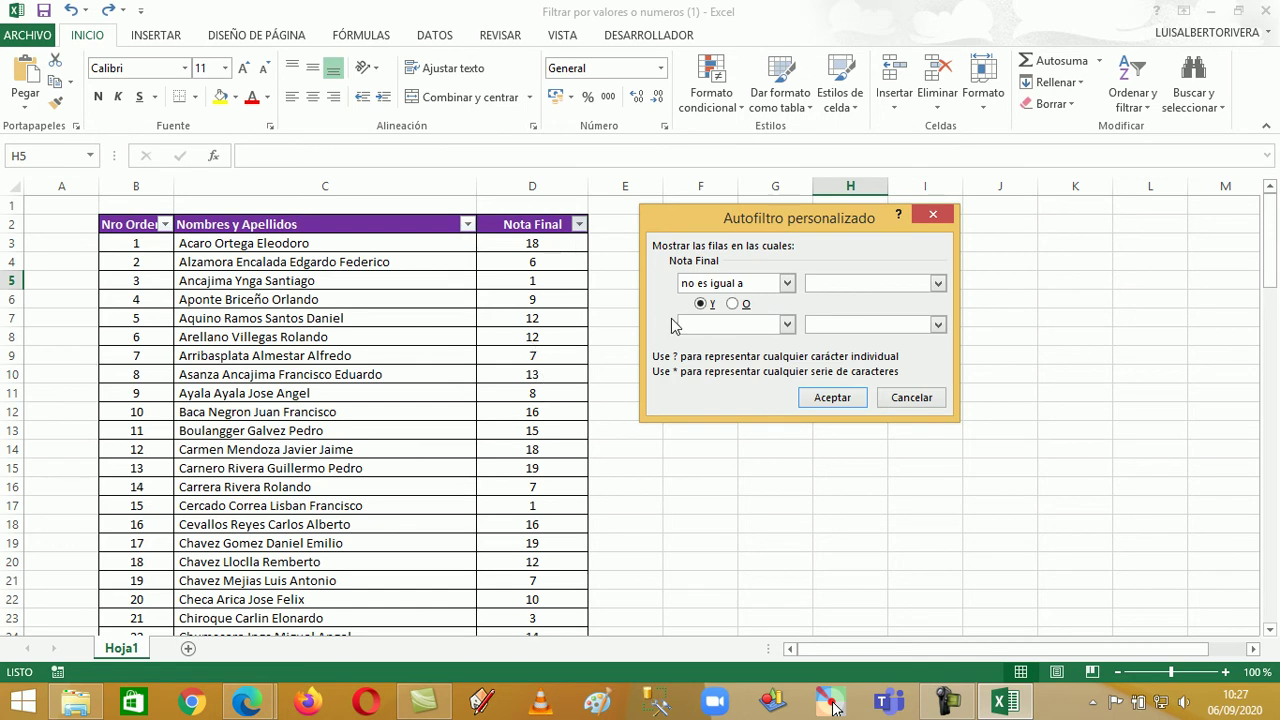
text(7)
click(845, 397)
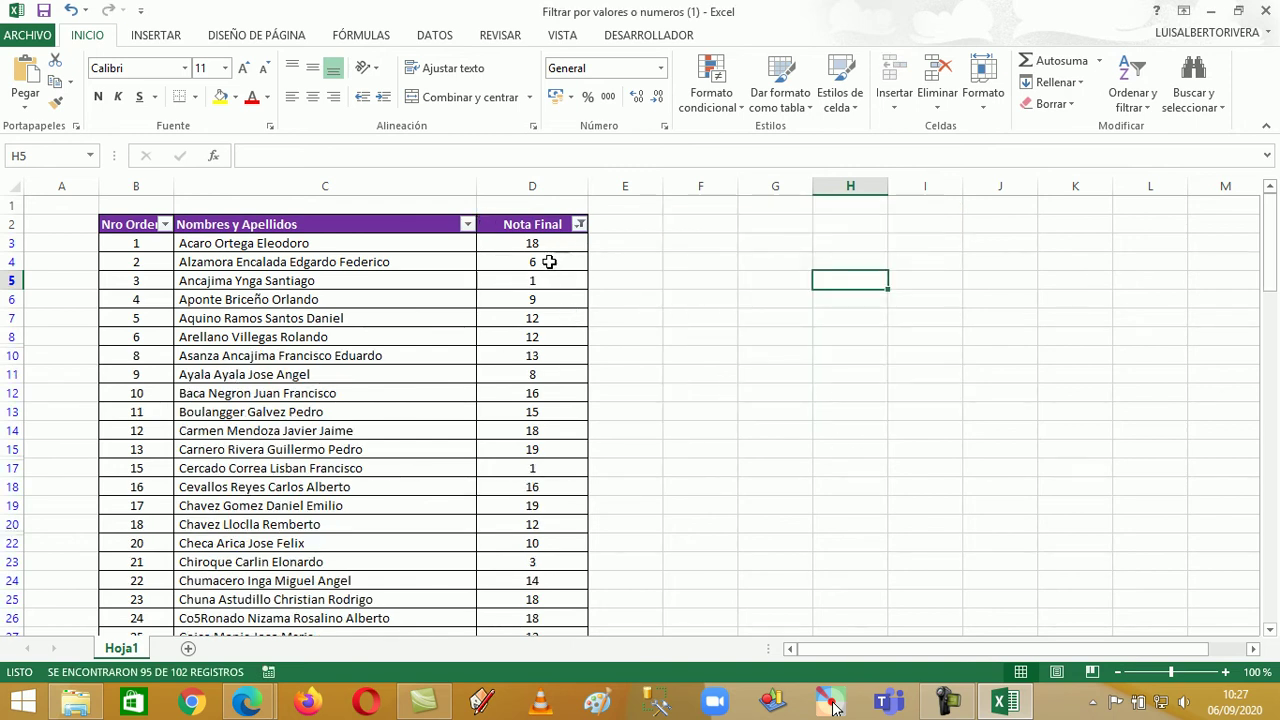
scroll(549, 310, down, 2)
scroll(549, 330, down, 1)
scroll(547, 333, down, 1)
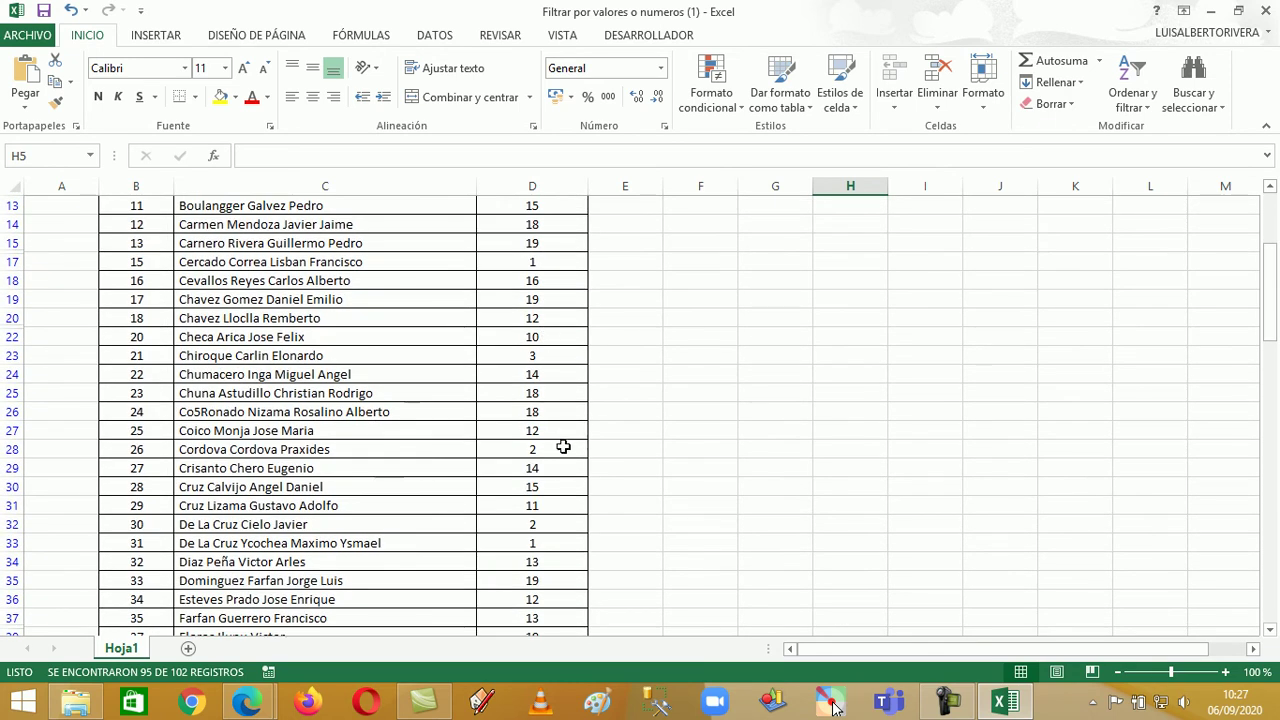
Examine the Nota Final grades through the whole list filtered for values not equal to 7
scroll(560, 450, down, 3)
scroll(558, 470, down, 3)
scroll(558, 470, down, 4)
scroll(558, 470, down, 2)
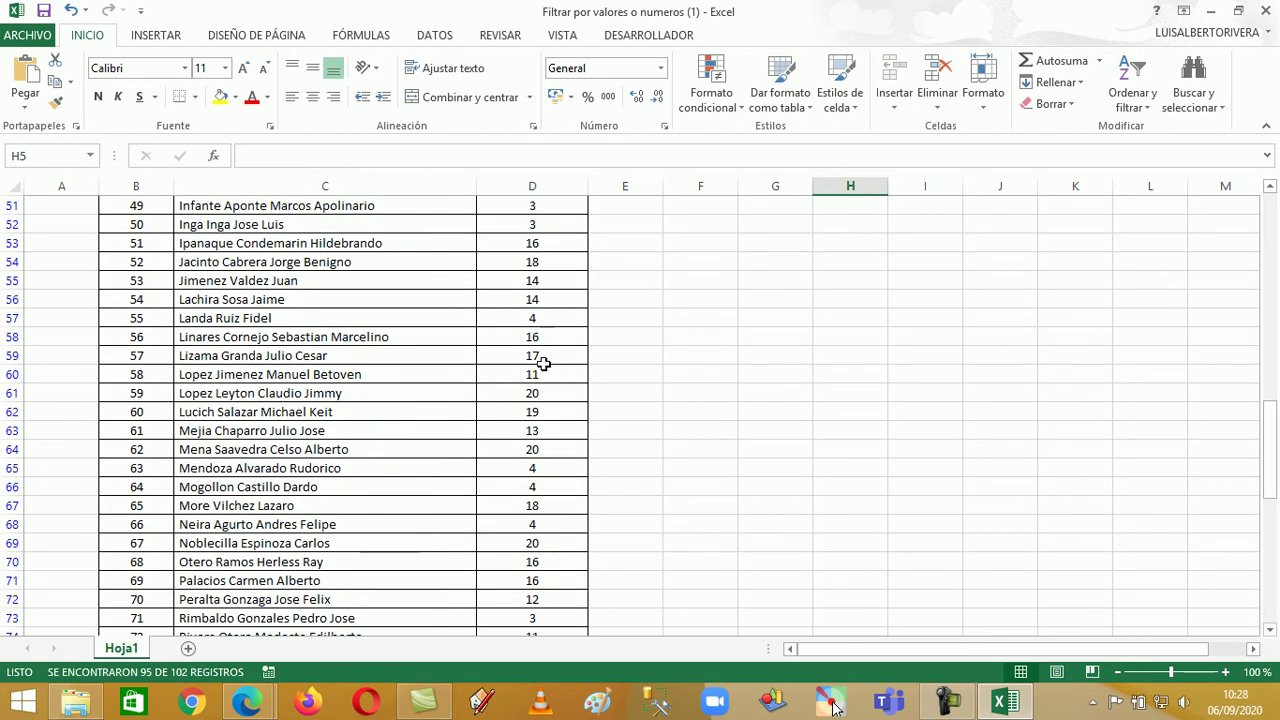
scroll(565, 446, down, 4)
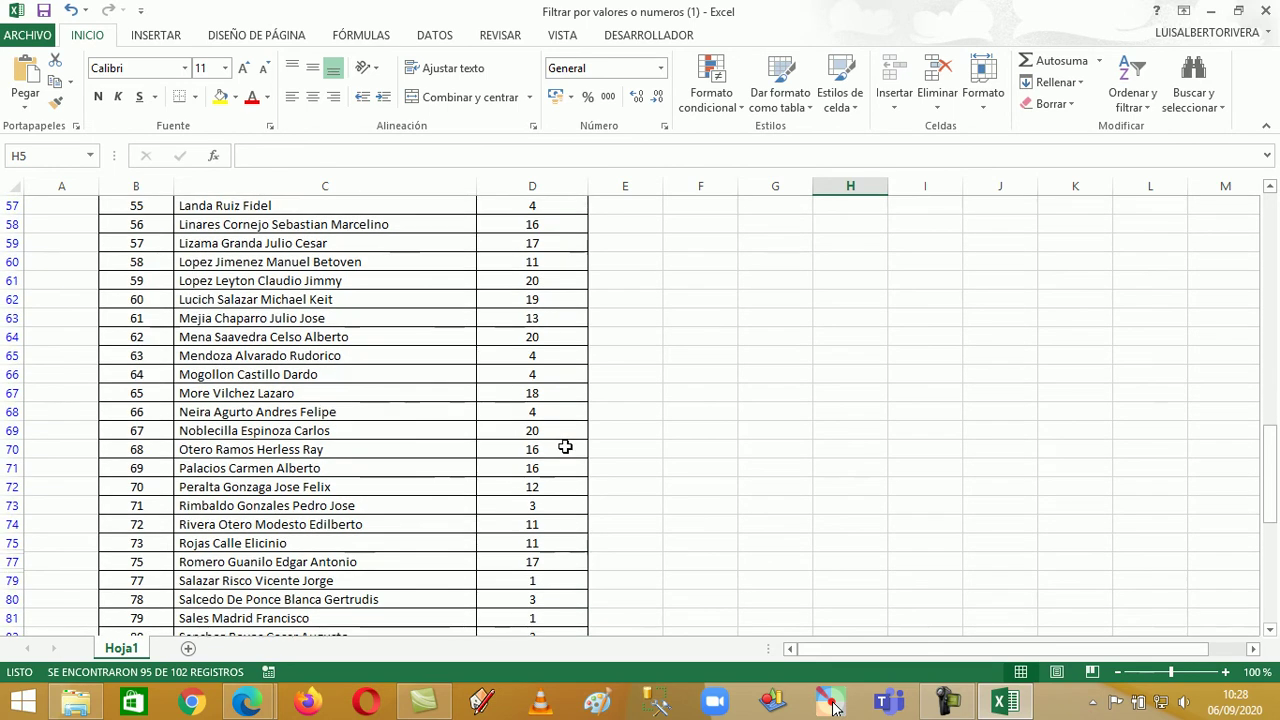
scroll(565, 446, down, 5)
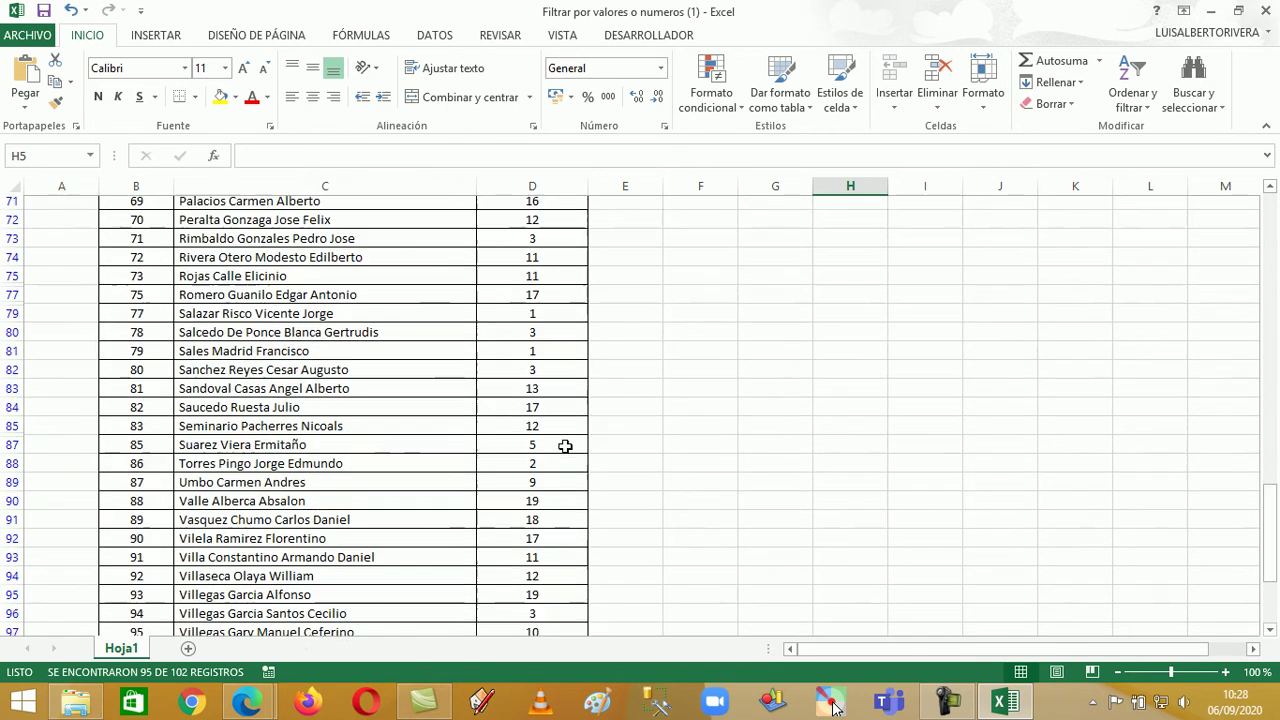
scroll(565, 446, down, 2)
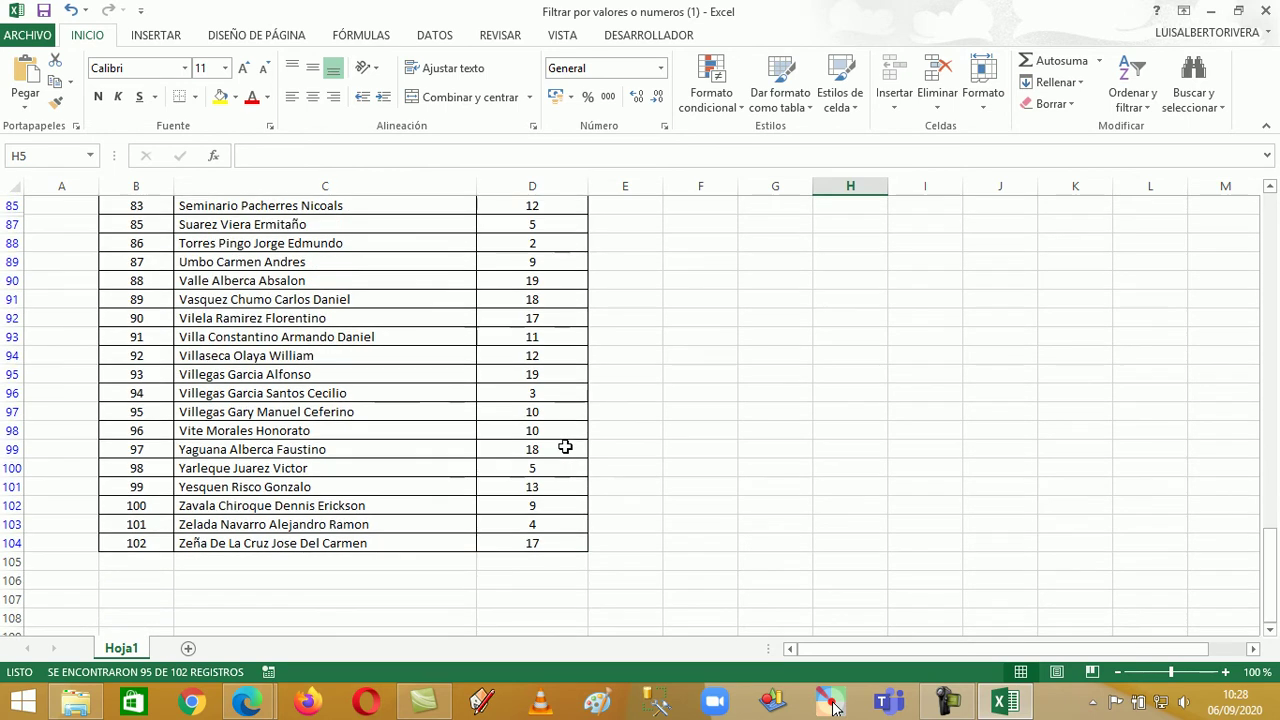
scroll(560, 381, up, 14)
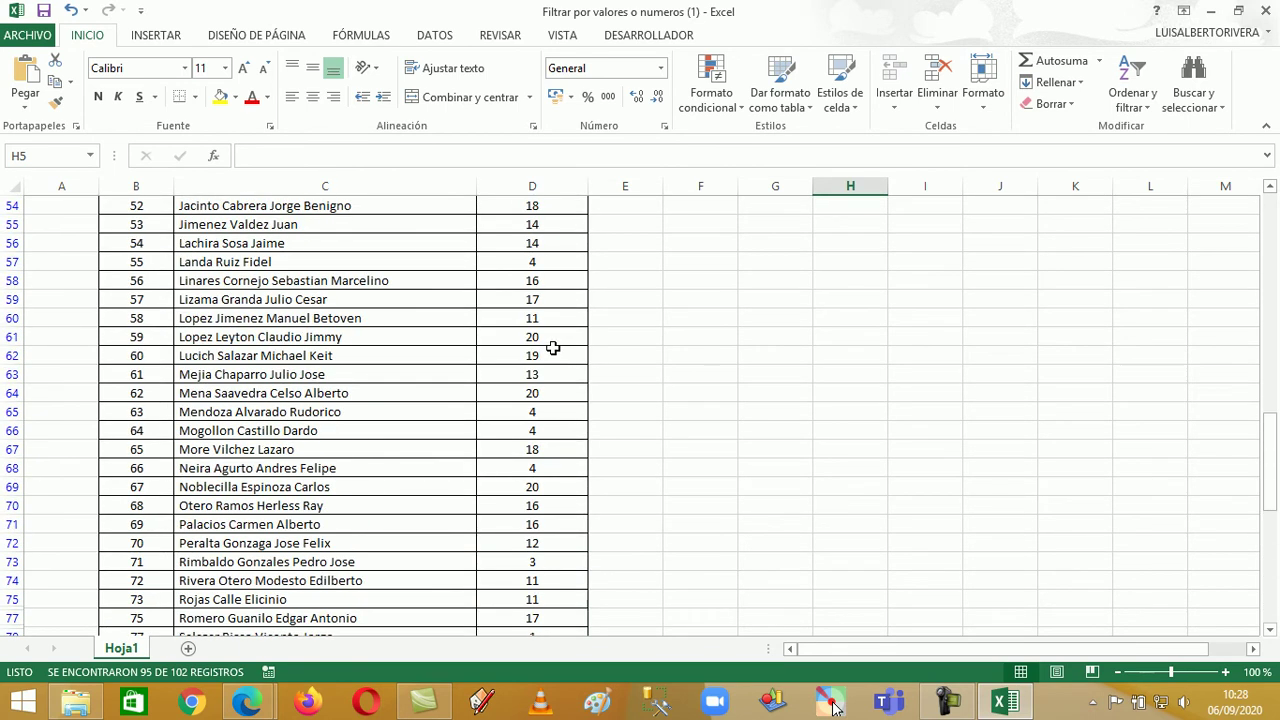
scroll(553, 347, up, 14)
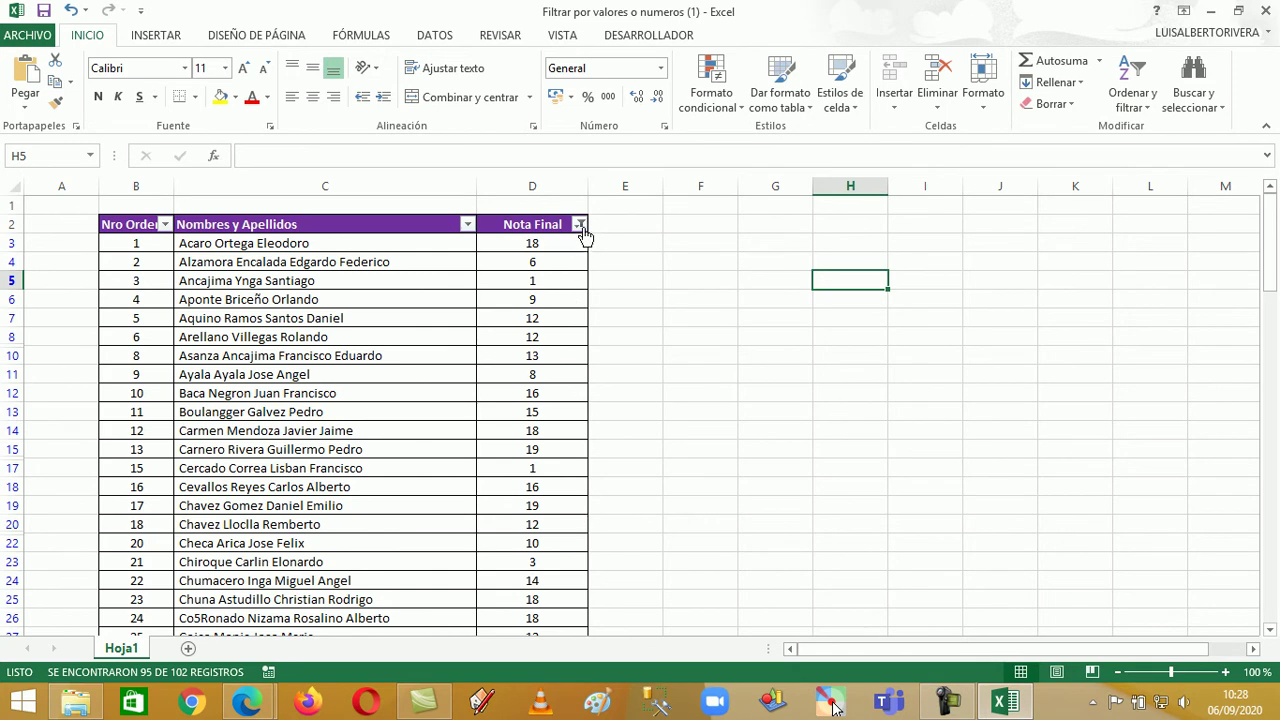
Undo the not-equal-to-7 filter on the Nota Final column and select the grades in D9 and D16 in turn
click(70, 10)
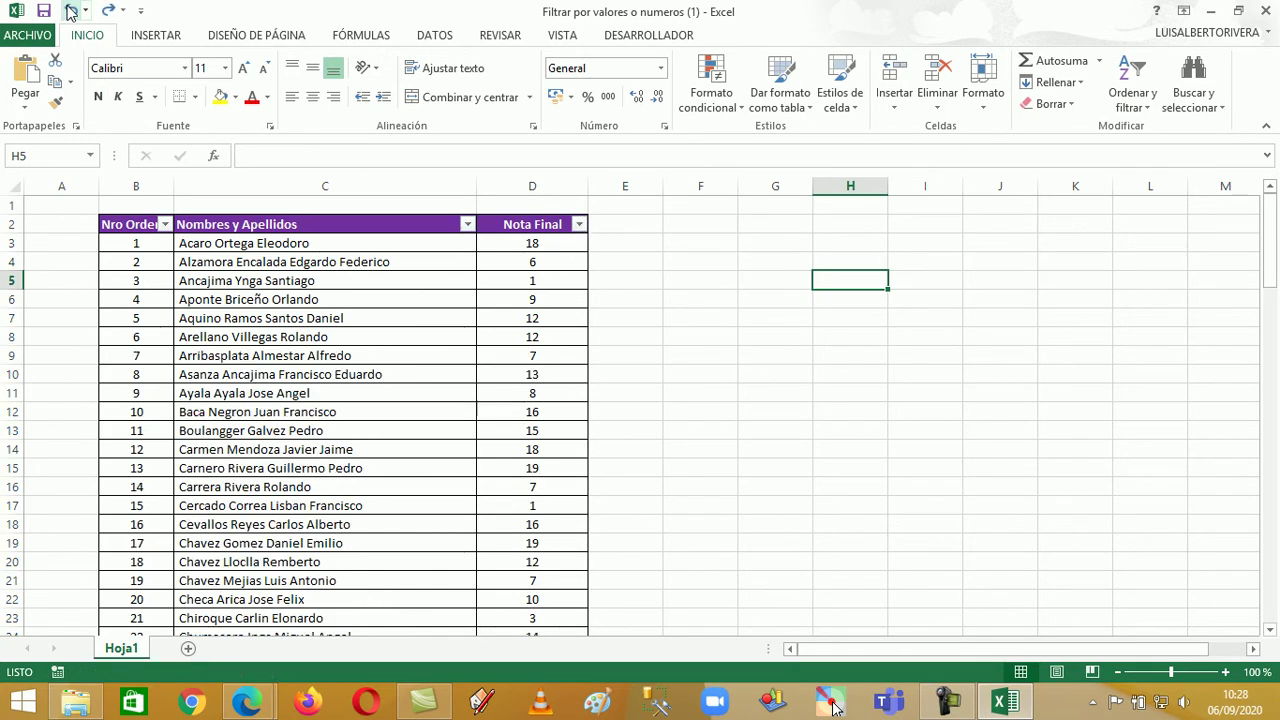
click(552, 358)
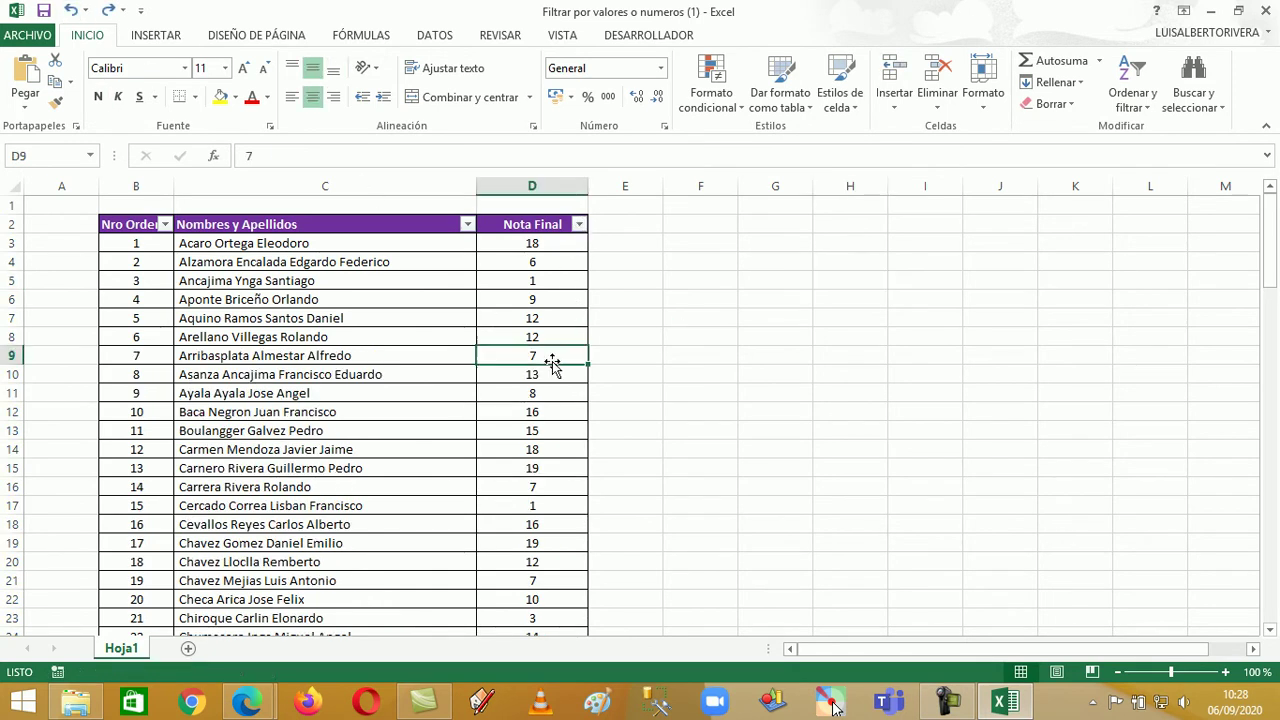
click(536, 480)
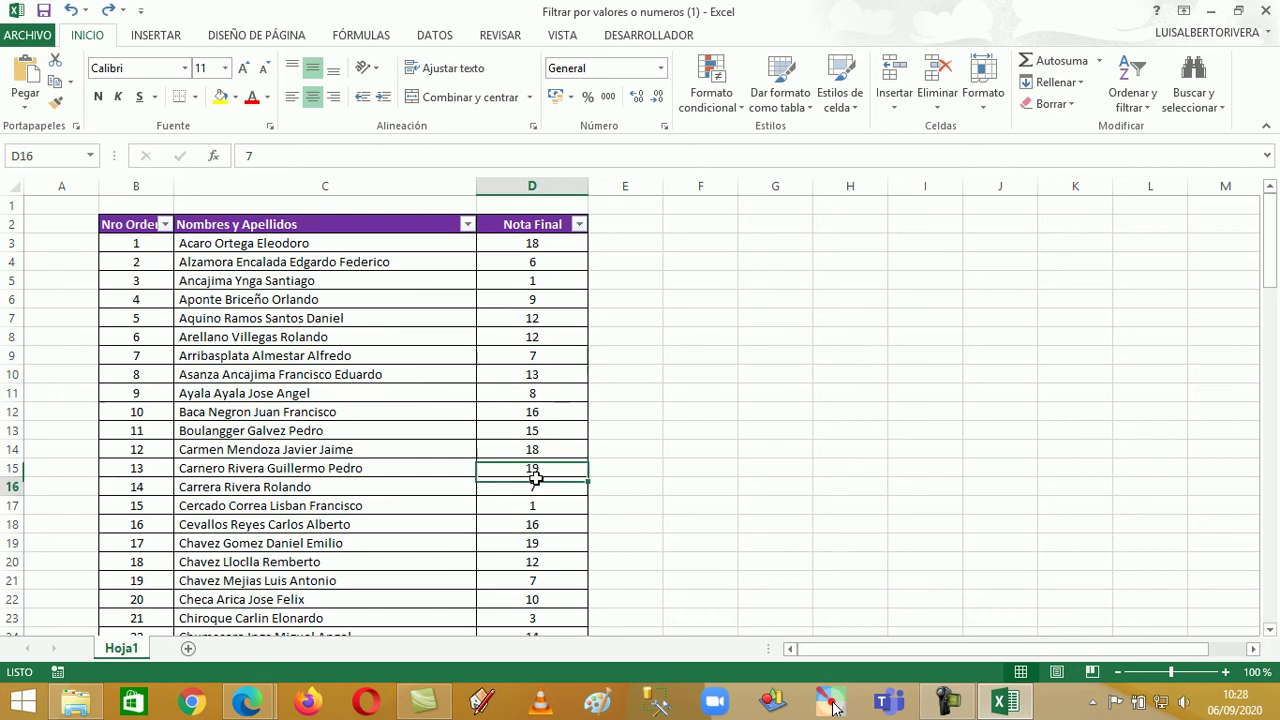
click(578, 225)
mouse_move(500, 358)
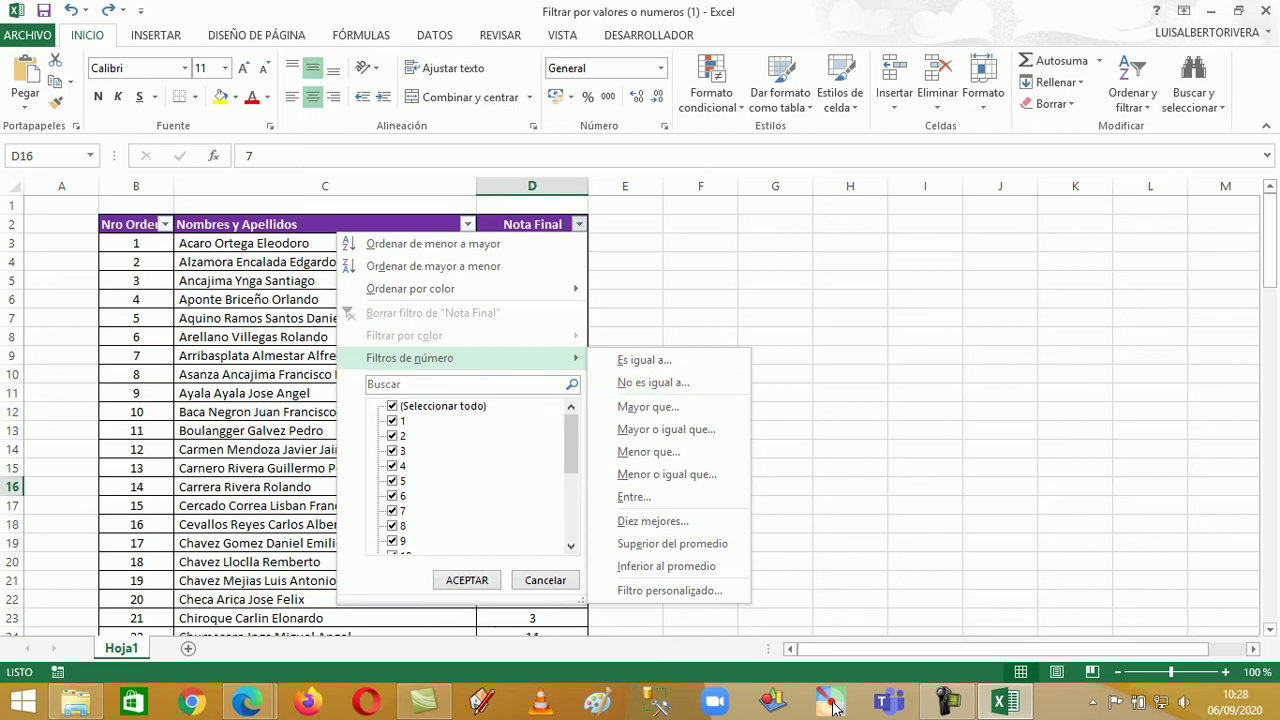
key(Escape)
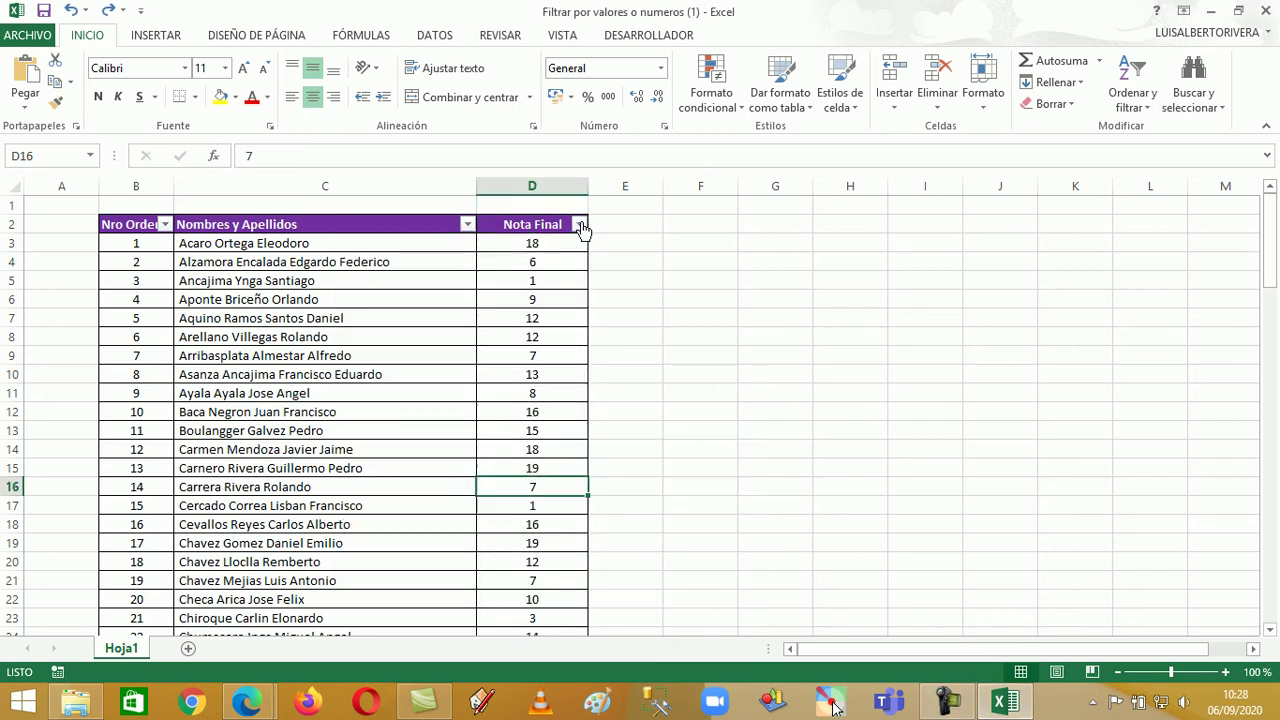
Filter the Nota Final column for grades greater than 17, and undo the filter
click(580, 224)
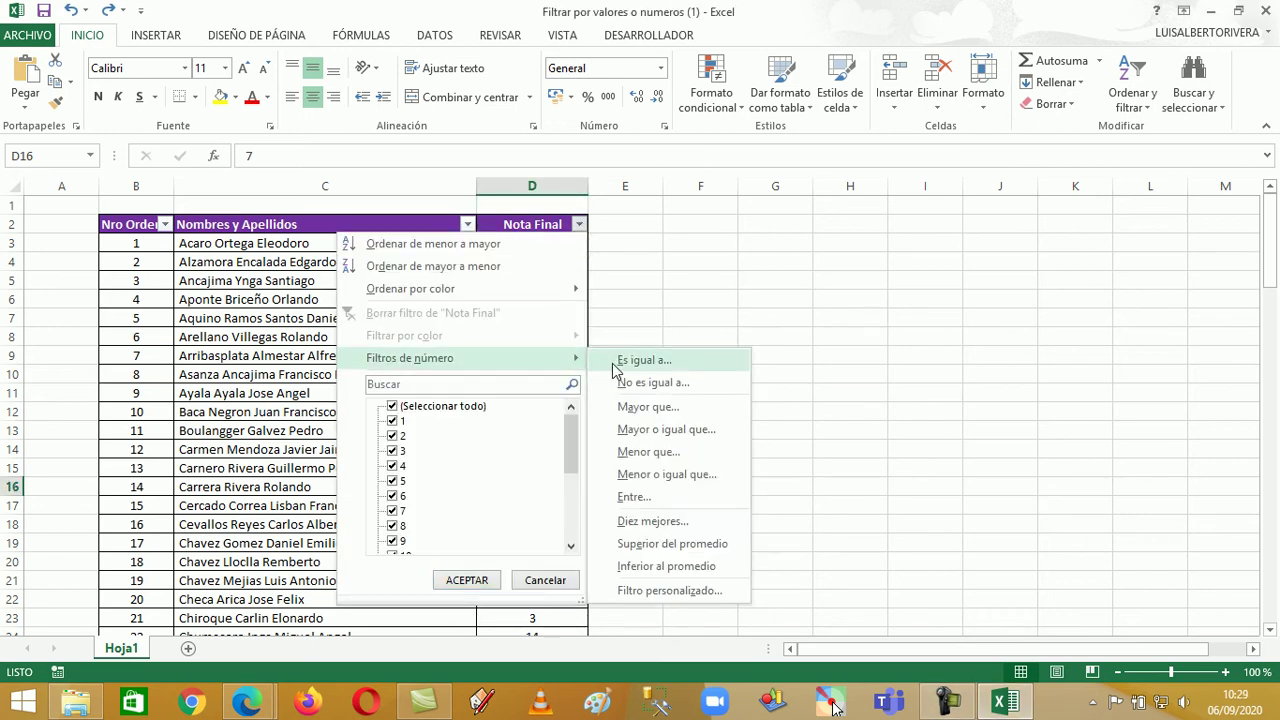
click(648, 408)
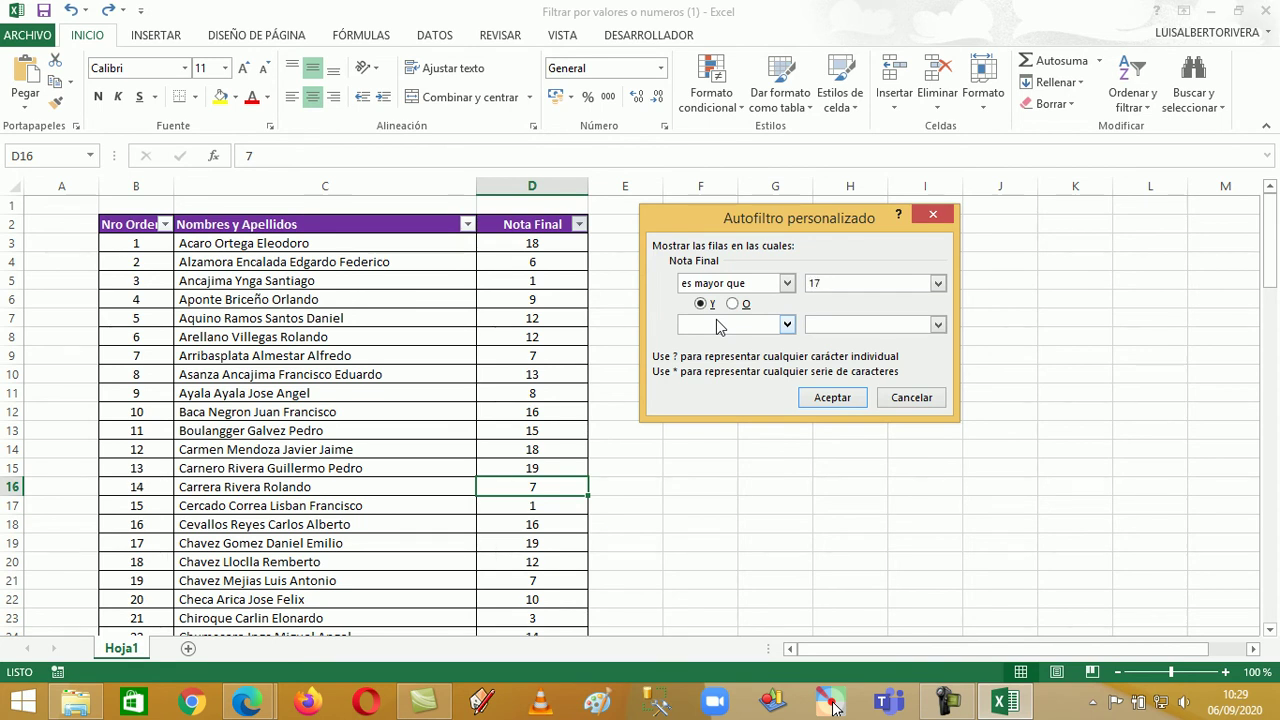
click(829, 400)
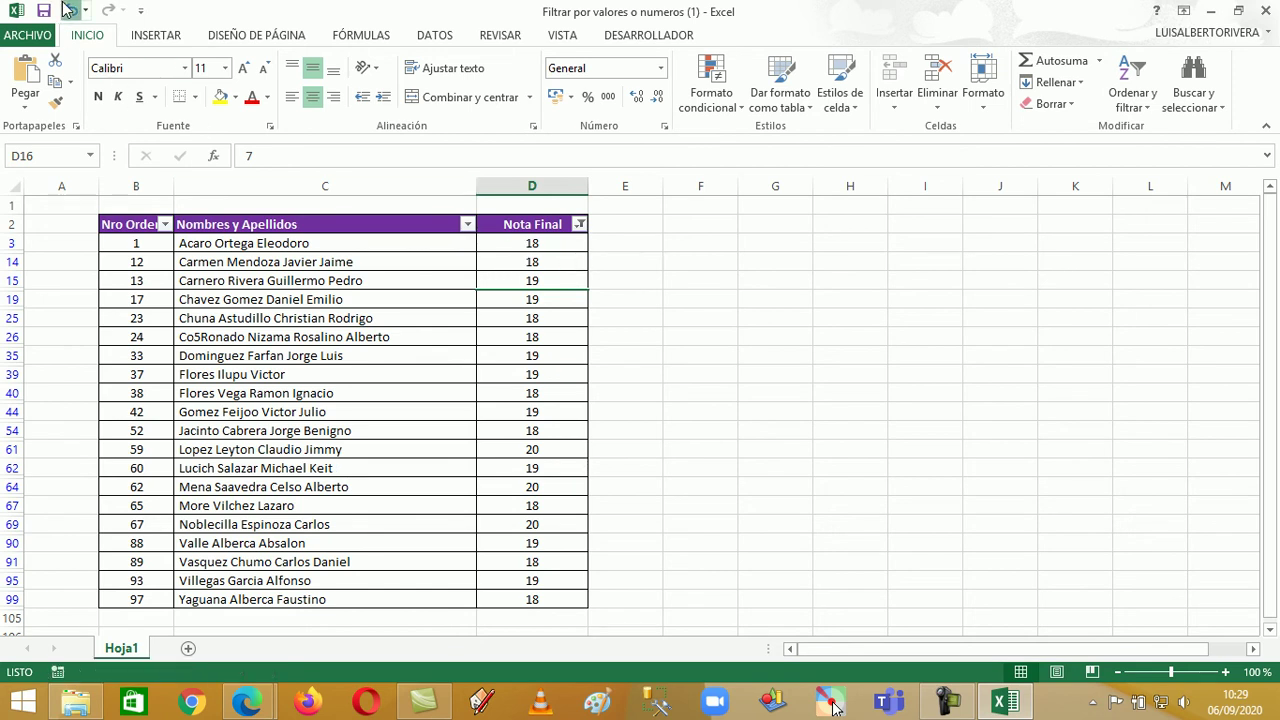
key(ctrl+z)
Filter the Nota Final column for grades greater than or equal to 17, and undo the filter after checking the rows
click(579, 225)
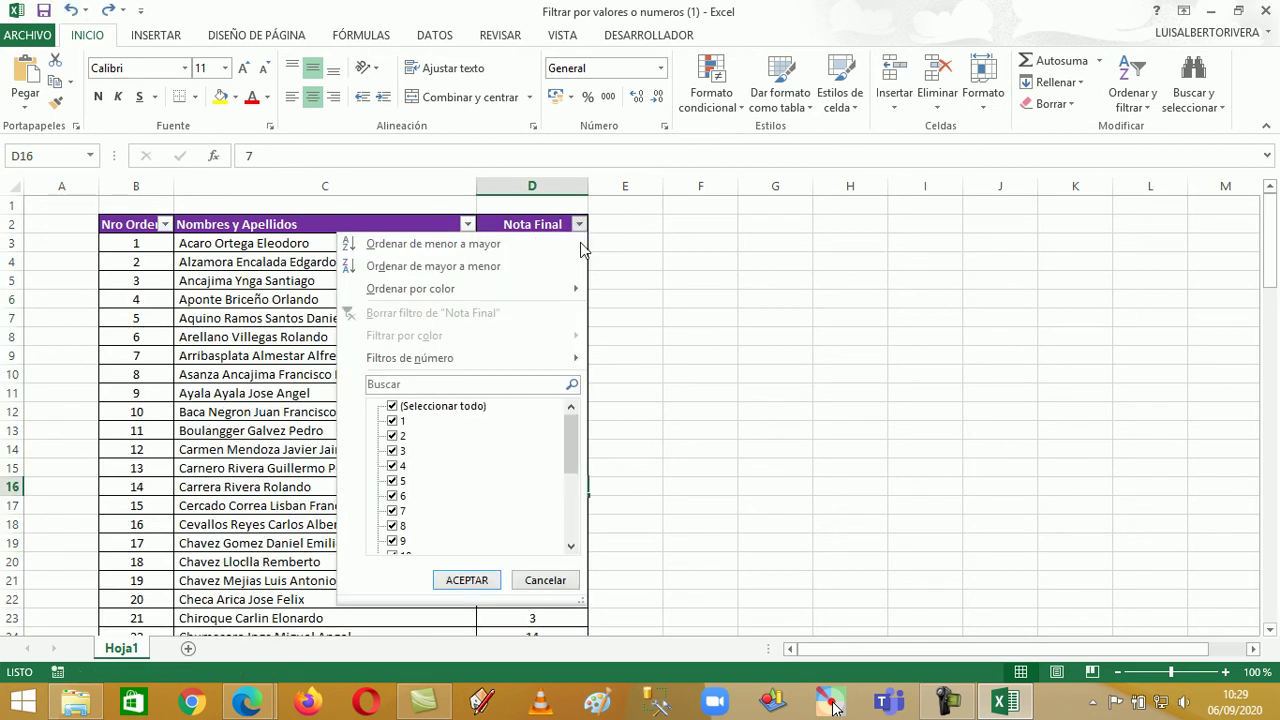
mouse_move(540, 362)
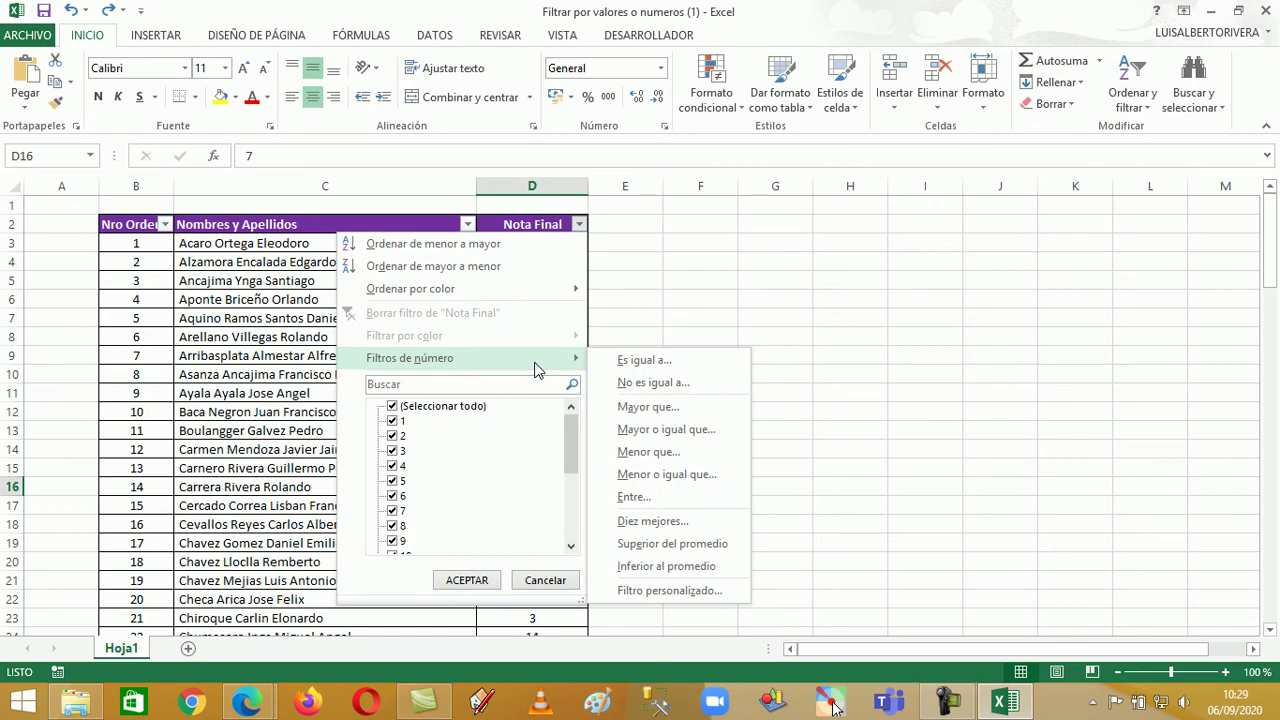
click(681, 440)
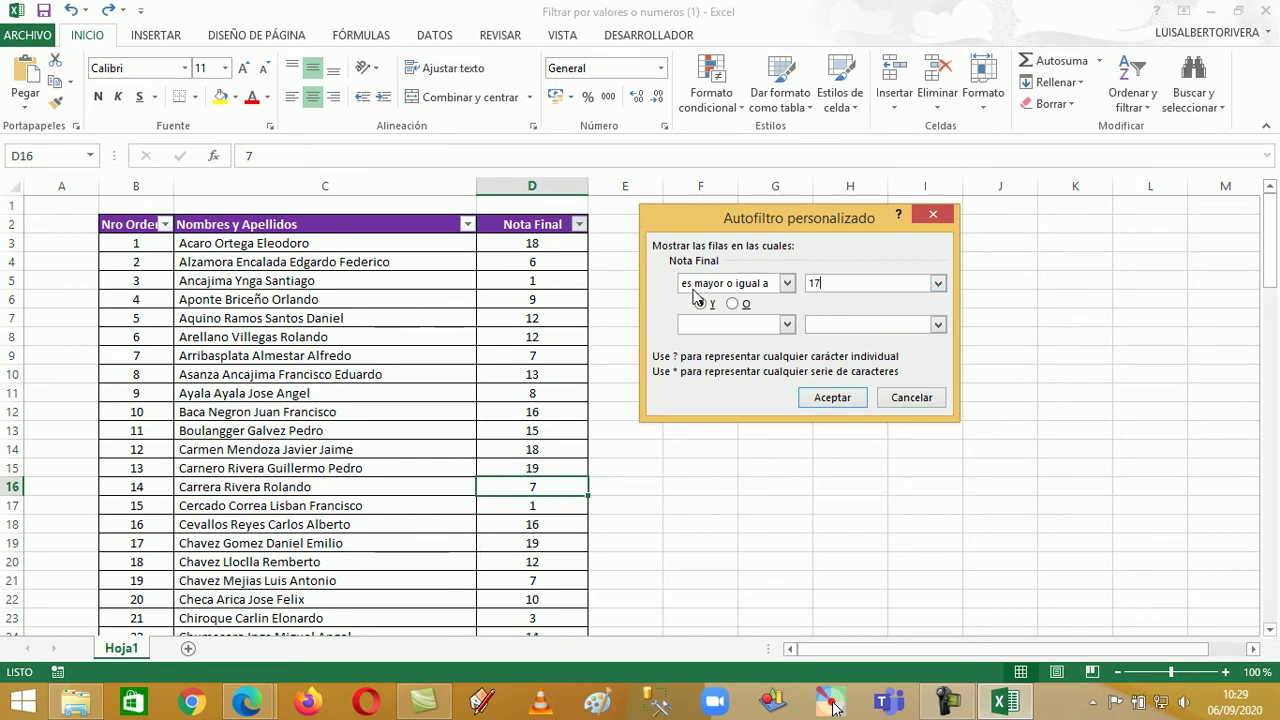
click(848, 398)
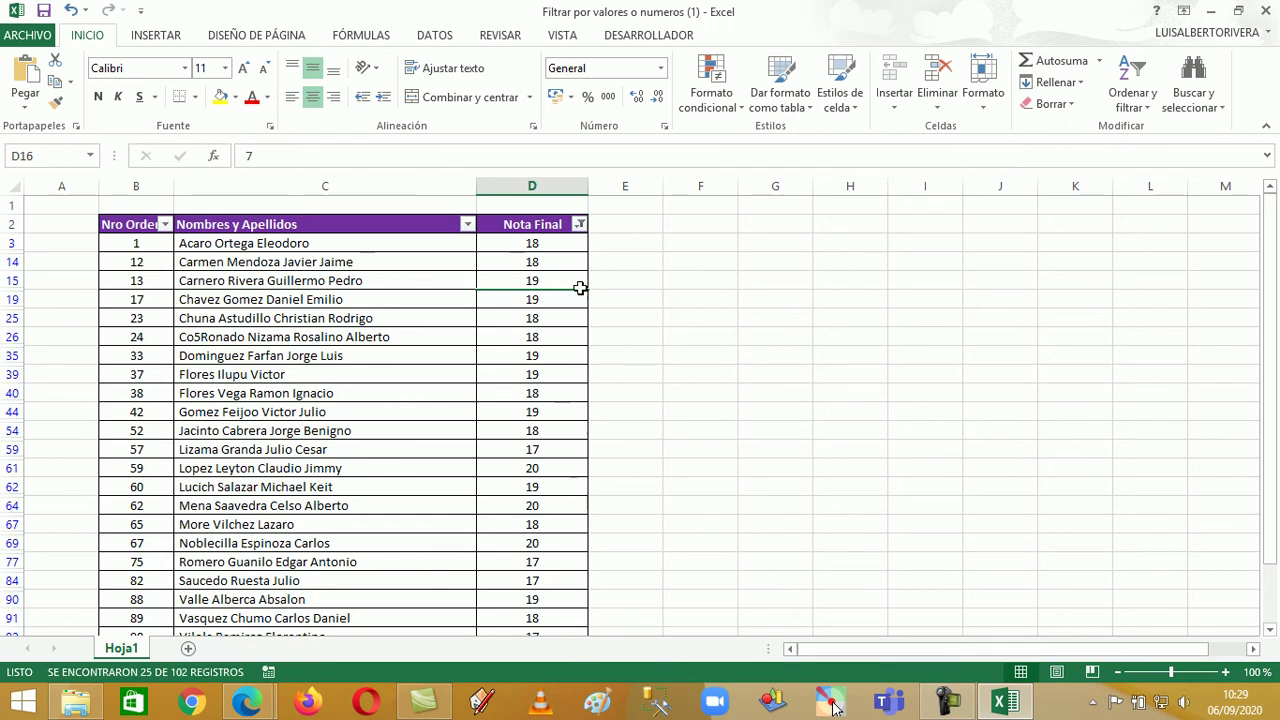
scroll(557, 364, down, 2)
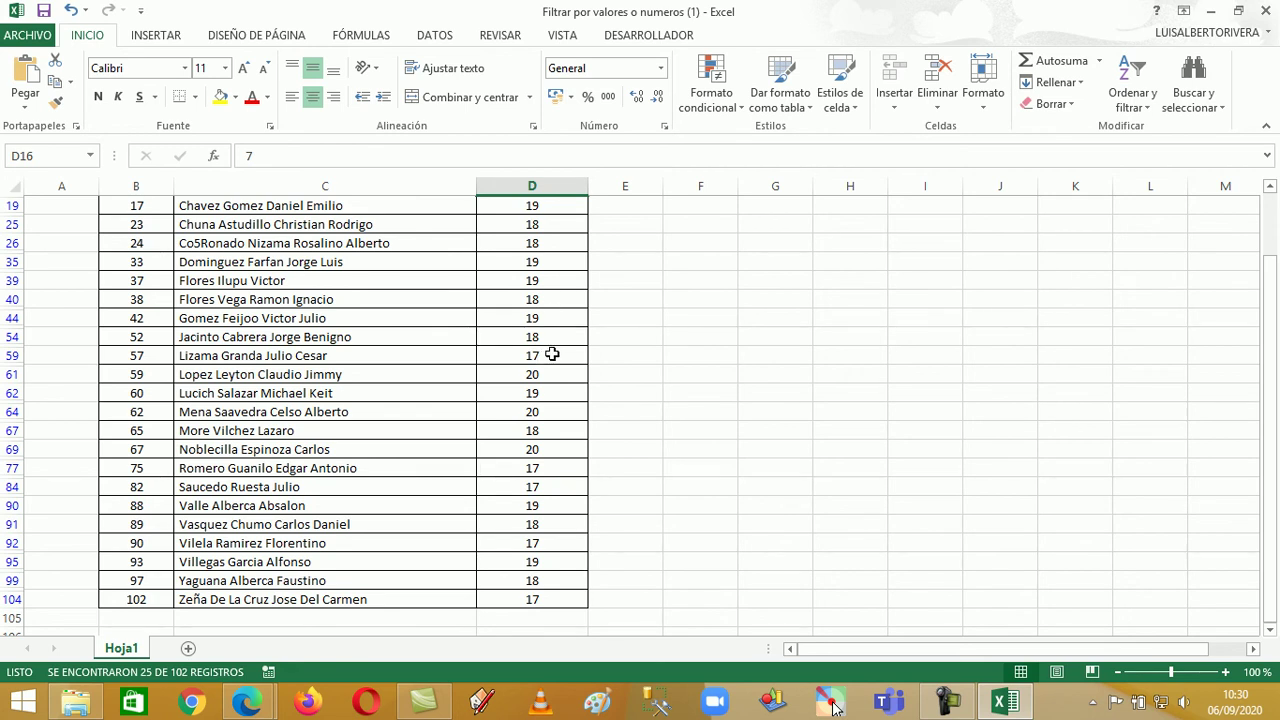
scroll(558, 535, up, 3)
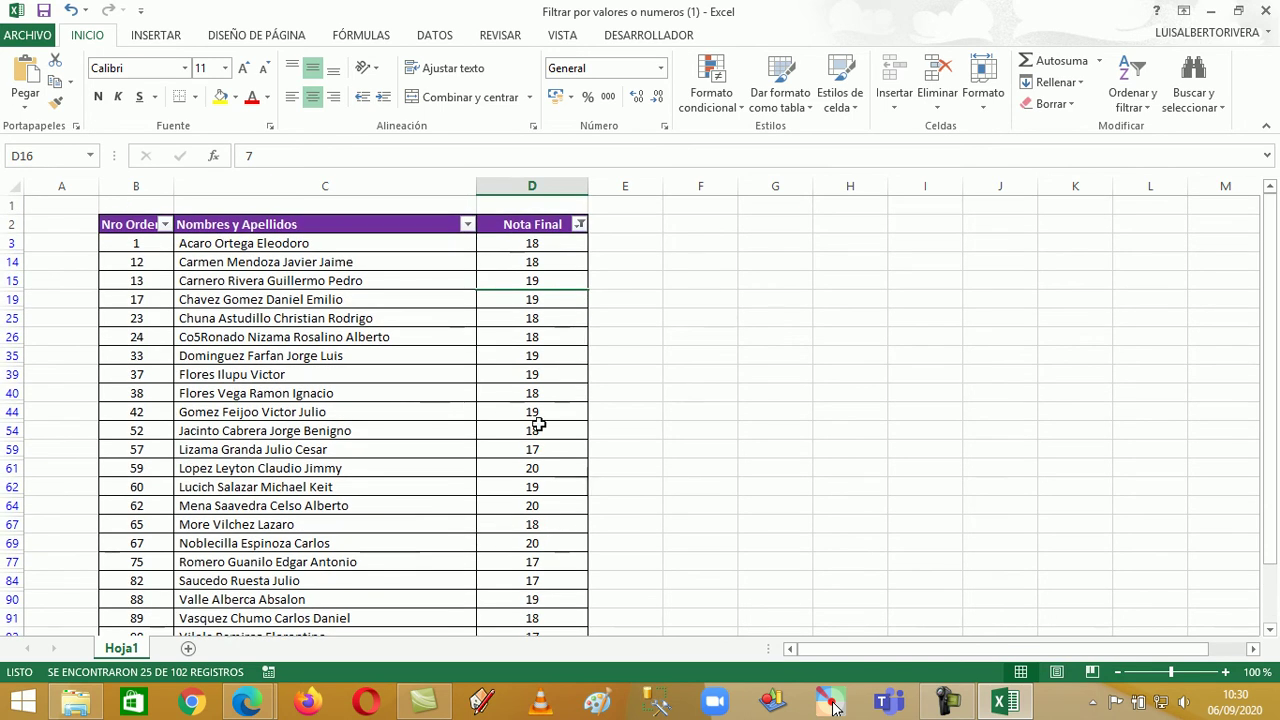
click(71, 10)
Filter the Nota Final column with a number filter for grades less than 11
click(578, 224)
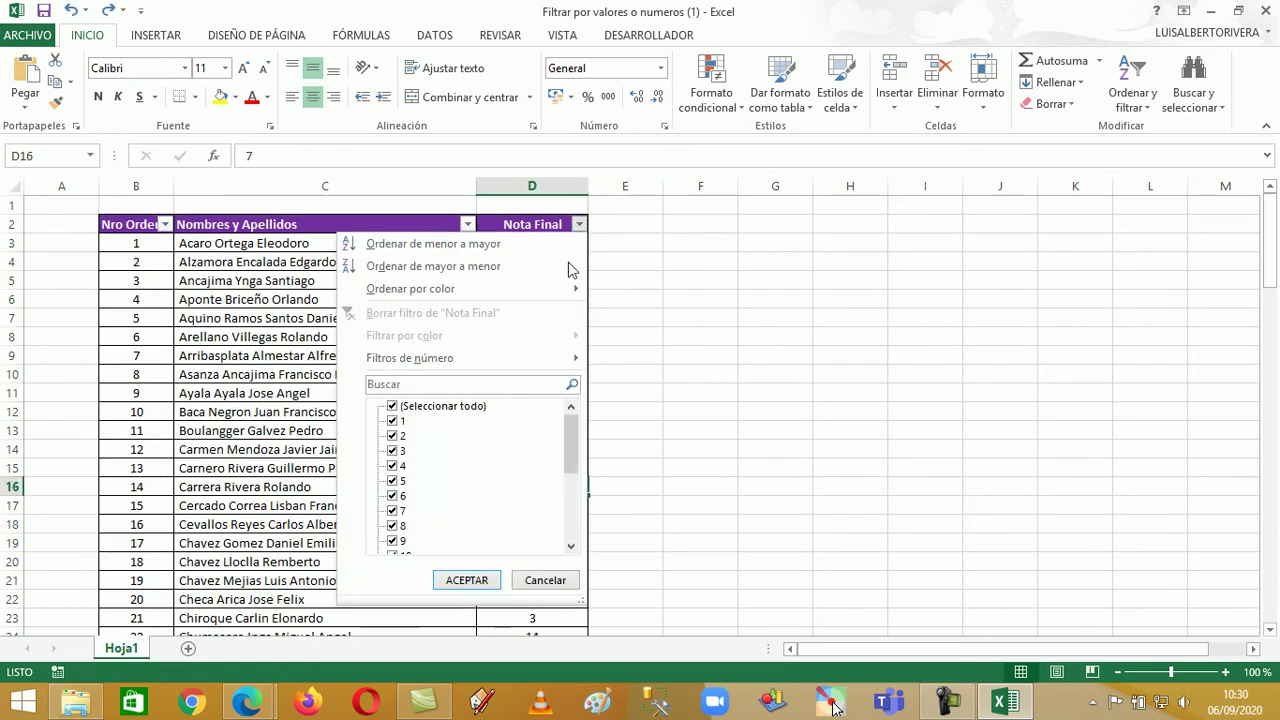
mouse_move(548, 360)
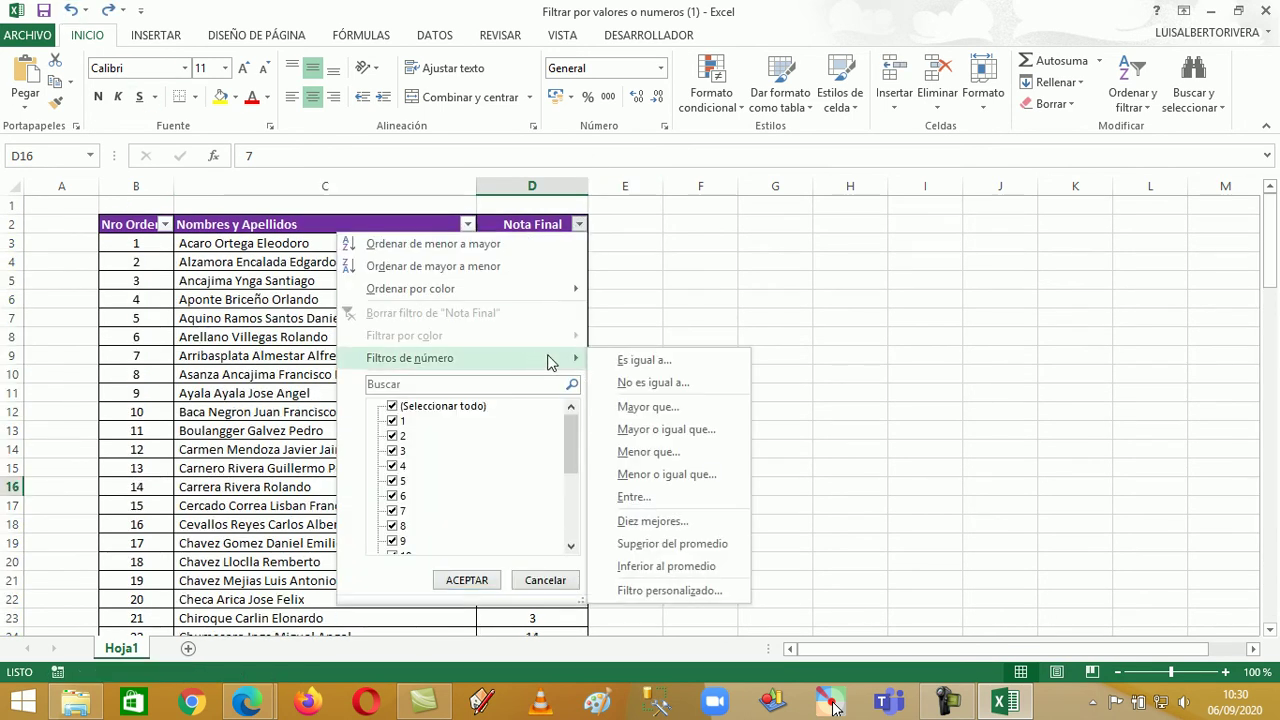
click(706, 457)
click(833, 706)
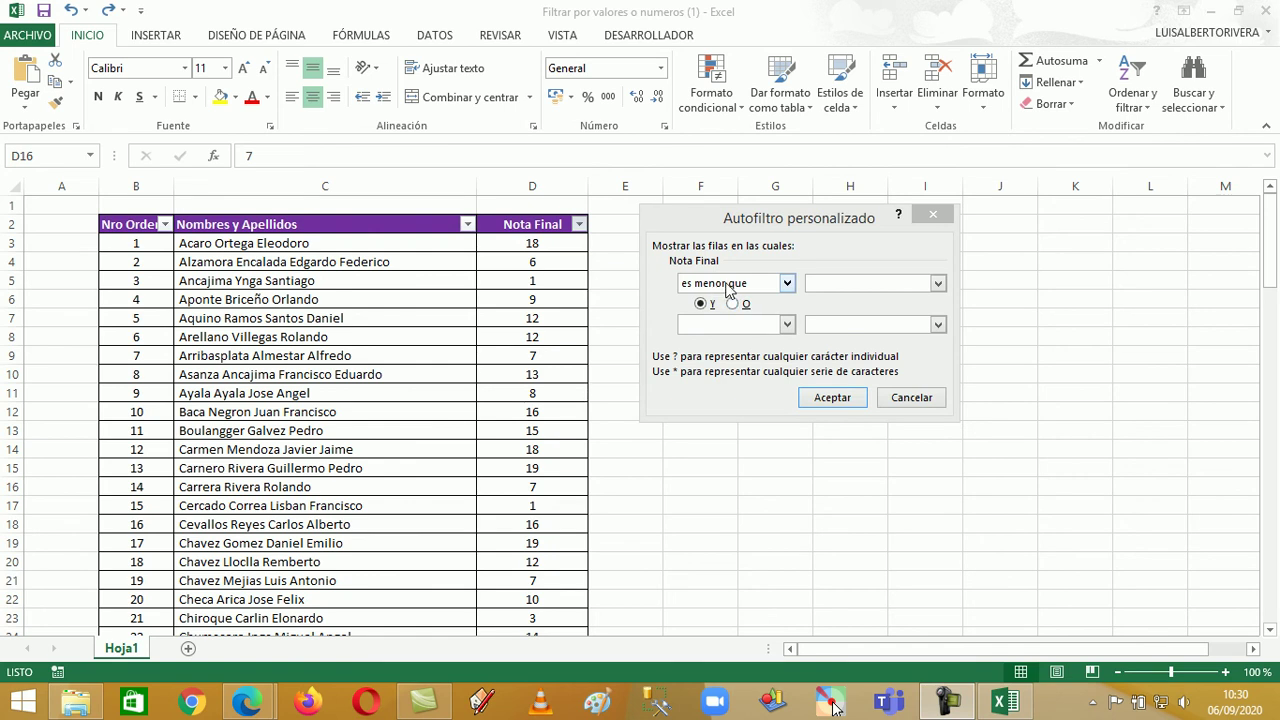
click(820, 283)
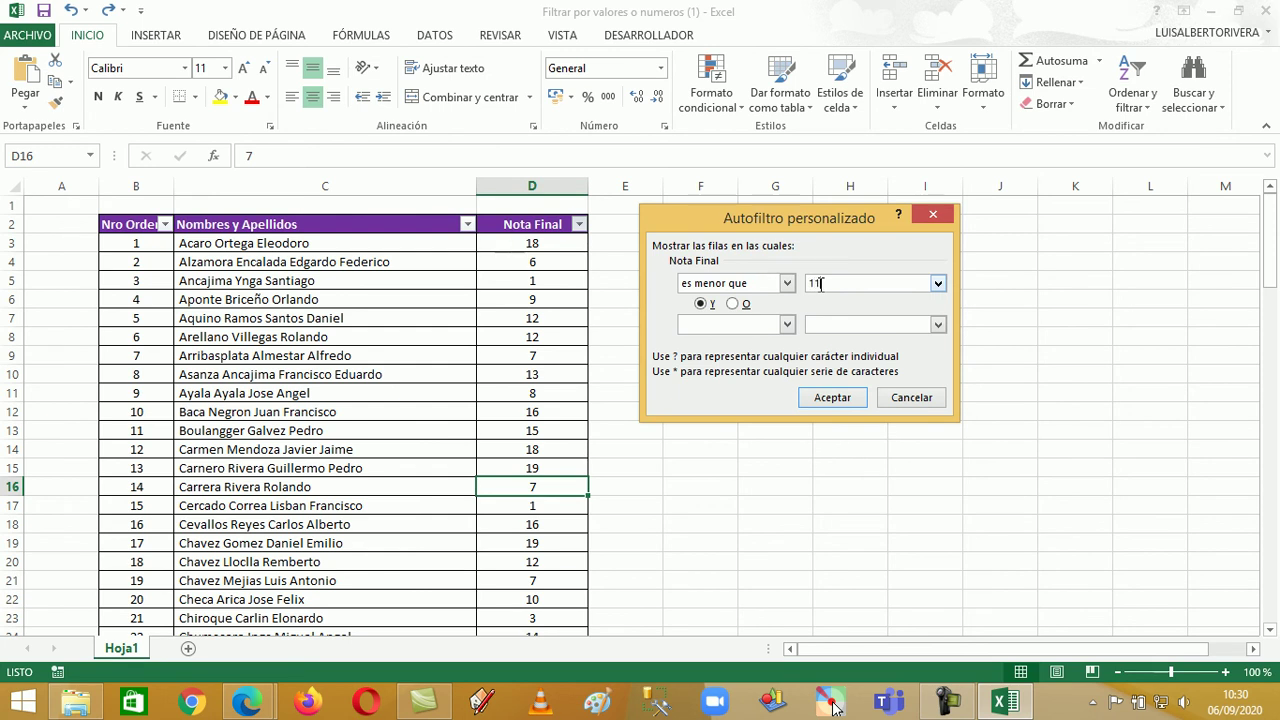
click(830, 398)
Examine the grades in all rows left by the less-than-11 filter on the Nota Final column
scroll(557, 263, down, 2)
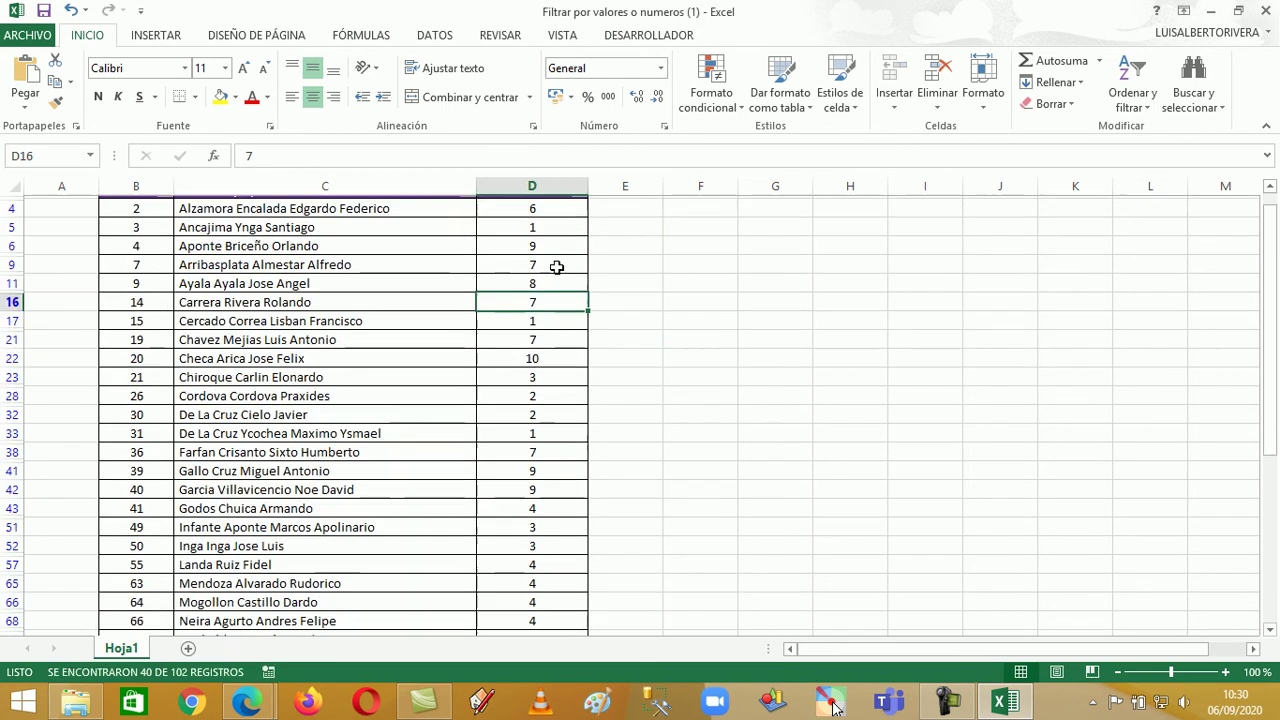
scroll(556, 268, down, 5)
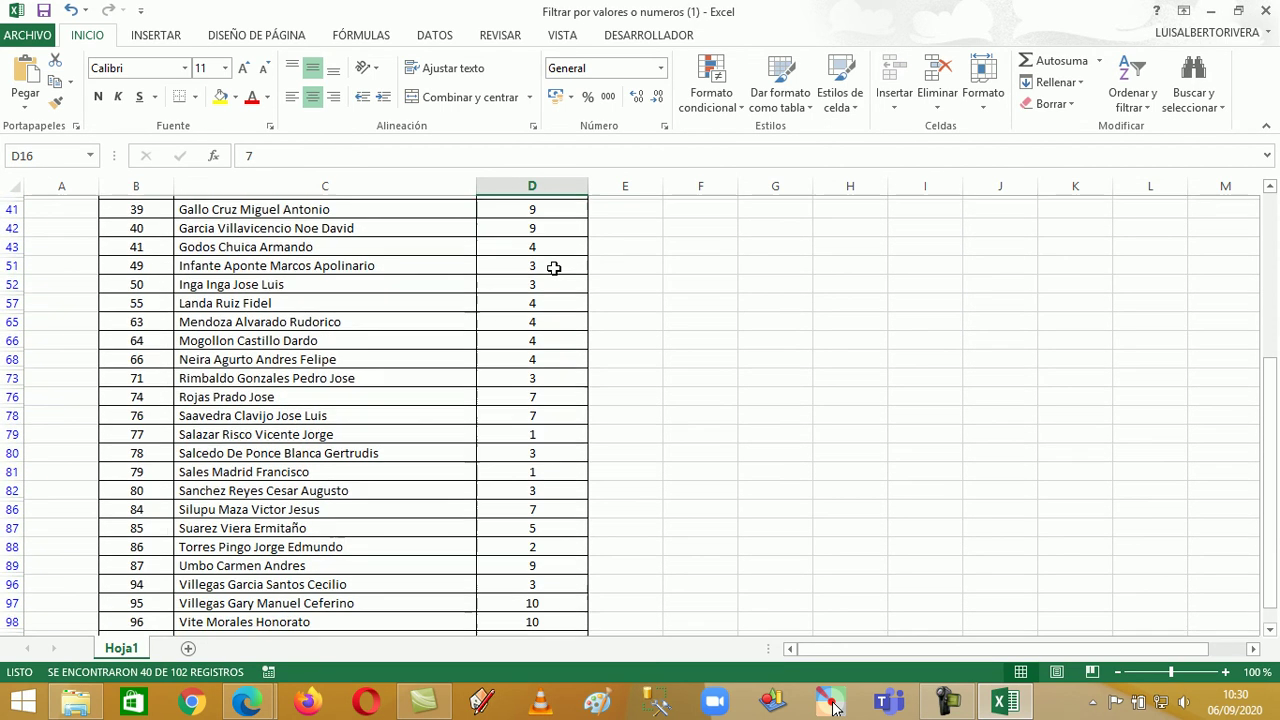
scroll(556, 267, down, 2)
scroll(537, 343, up, 4)
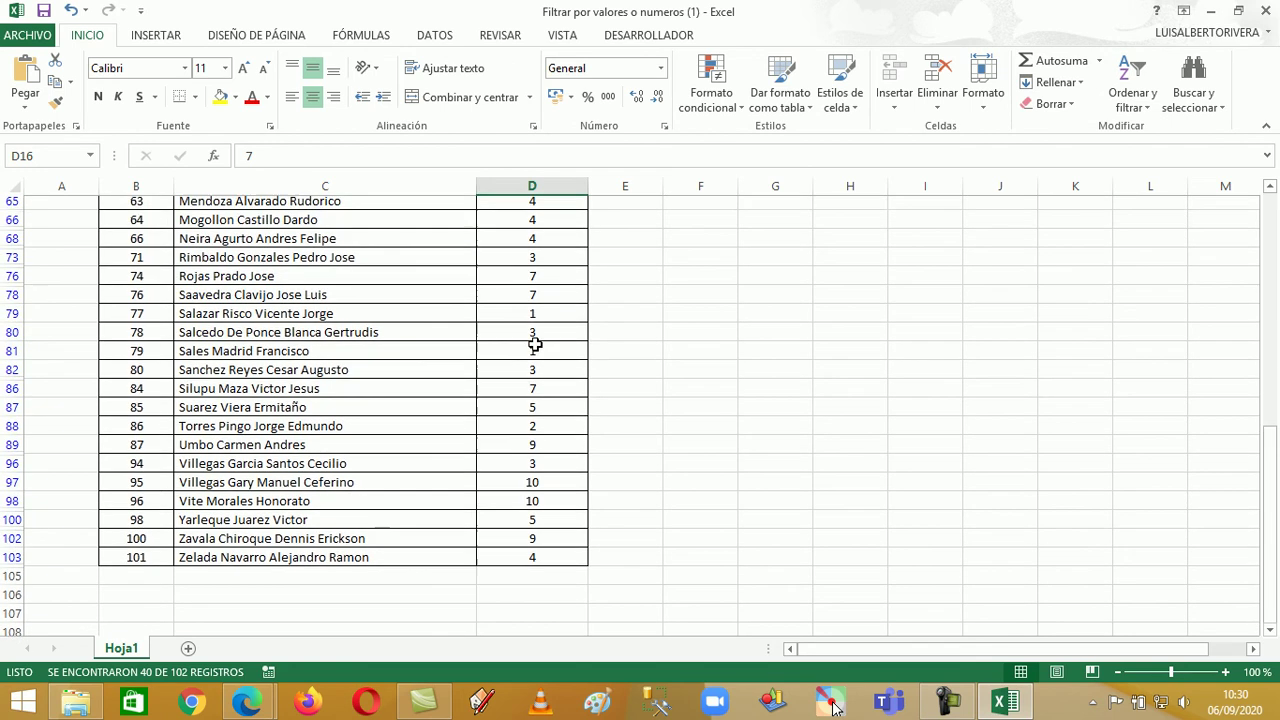
scroll(535, 344, up, 5)
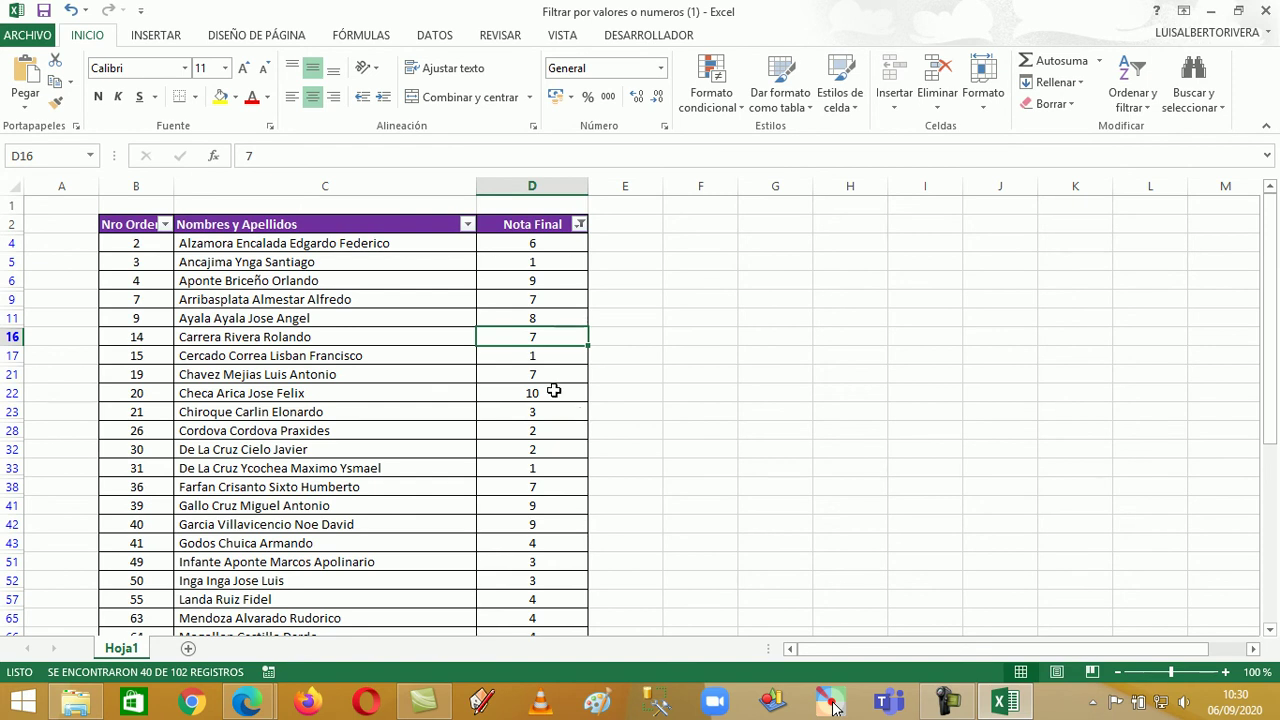
scroll(570, 330, down, 3)
scroll(559, 363, down, 3)
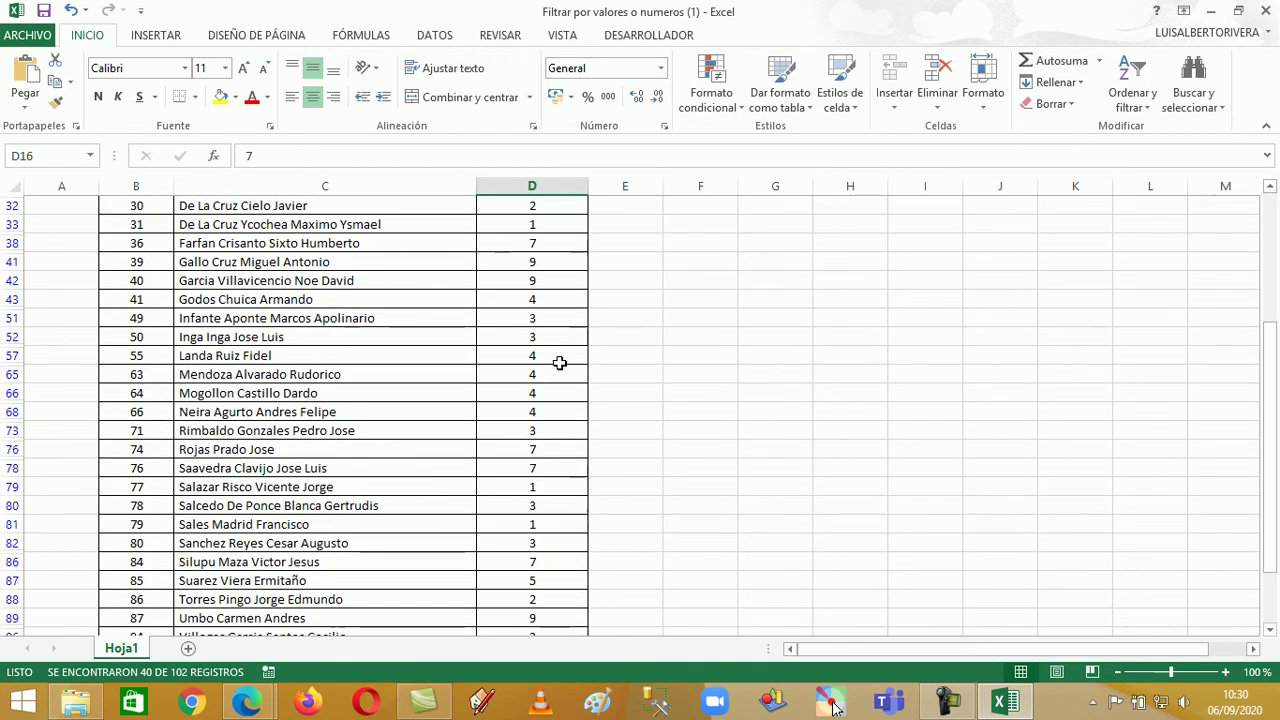
scroll(559, 363, up, 2)
scroll(559, 363, up, 4)
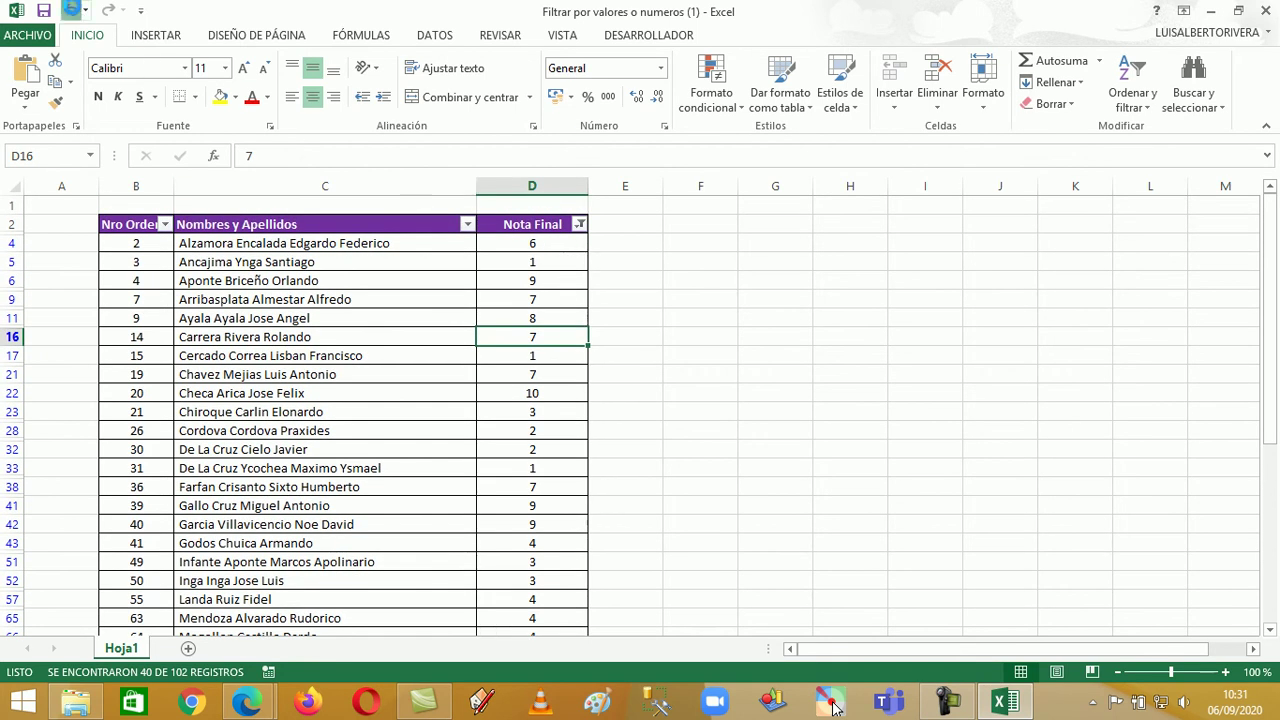
Undo the less-than-11 filter and filter the Nota Final column for grades less than or equal to 5
click(70, 9)
click(579, 225)
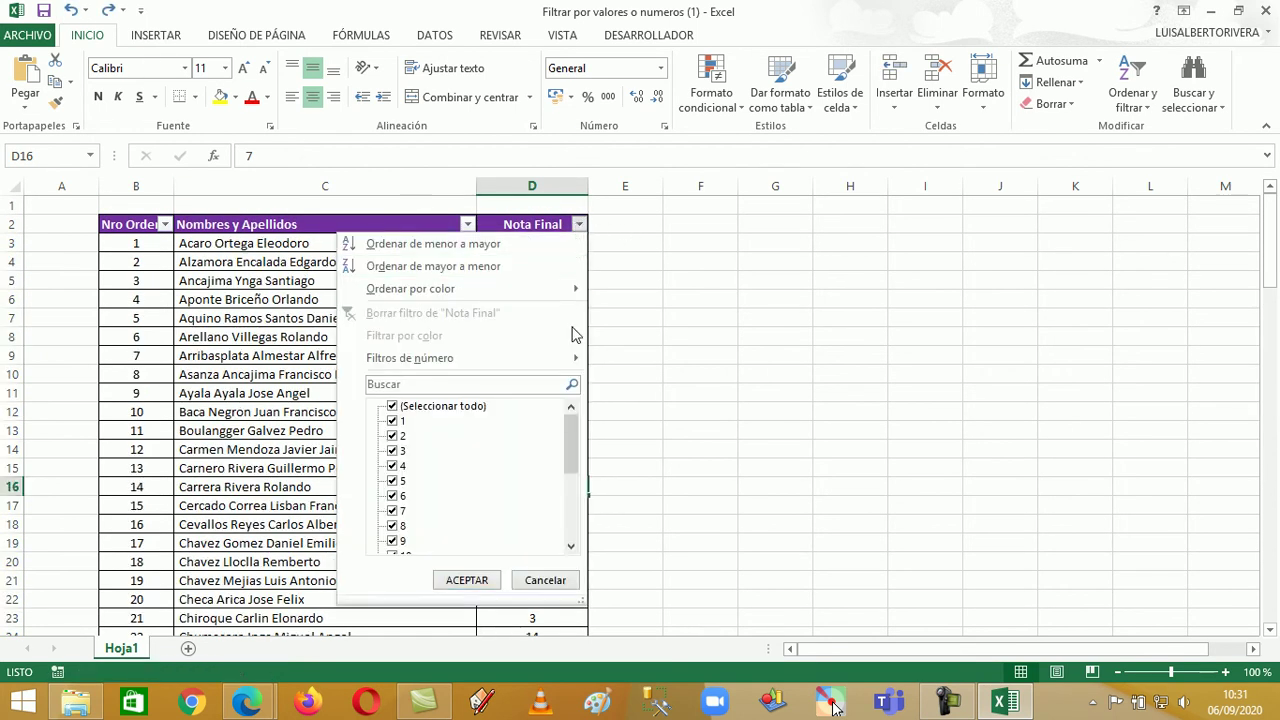
mouse_move(555, 358)
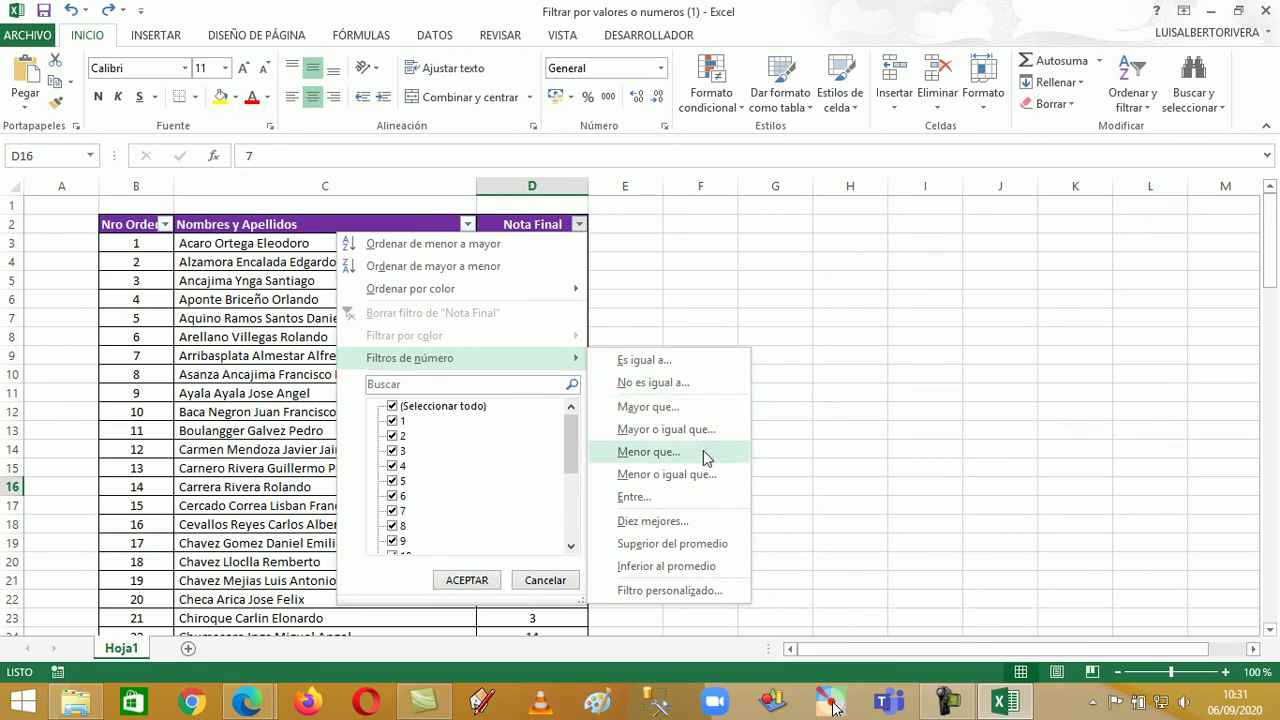
click(667, 476)
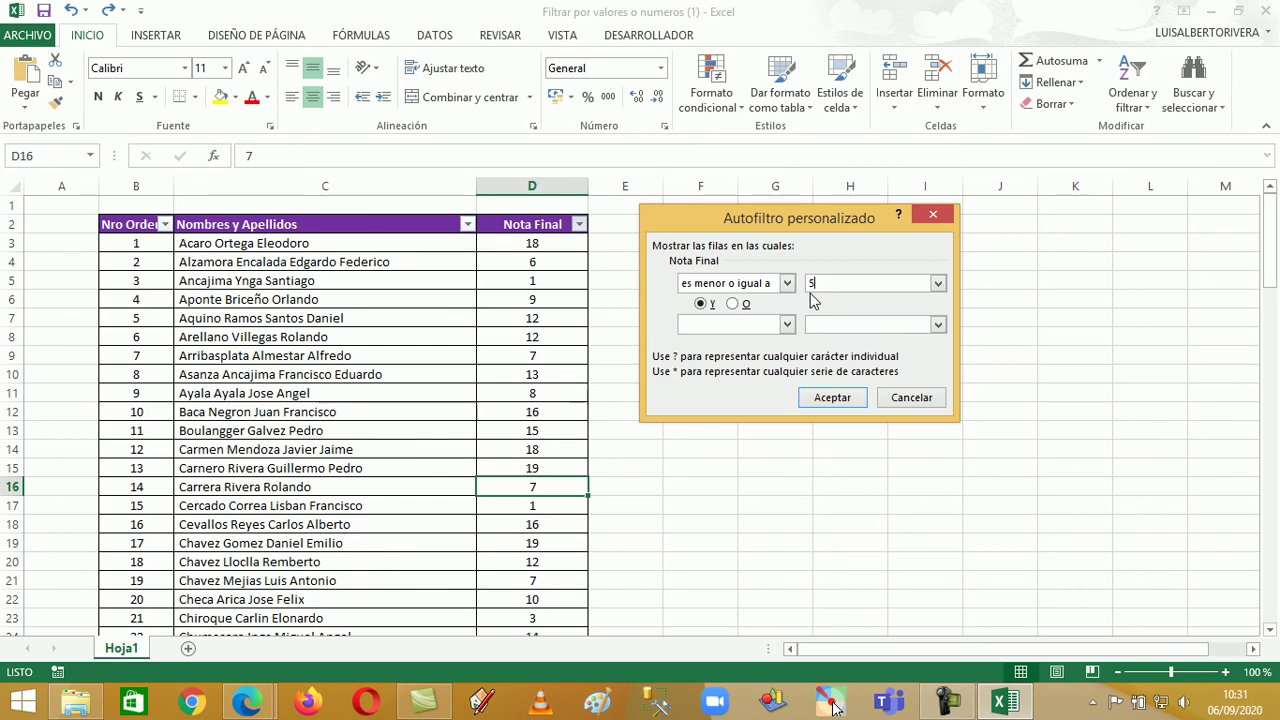
click(820, 399)
scroll(560, 325, down, 2)
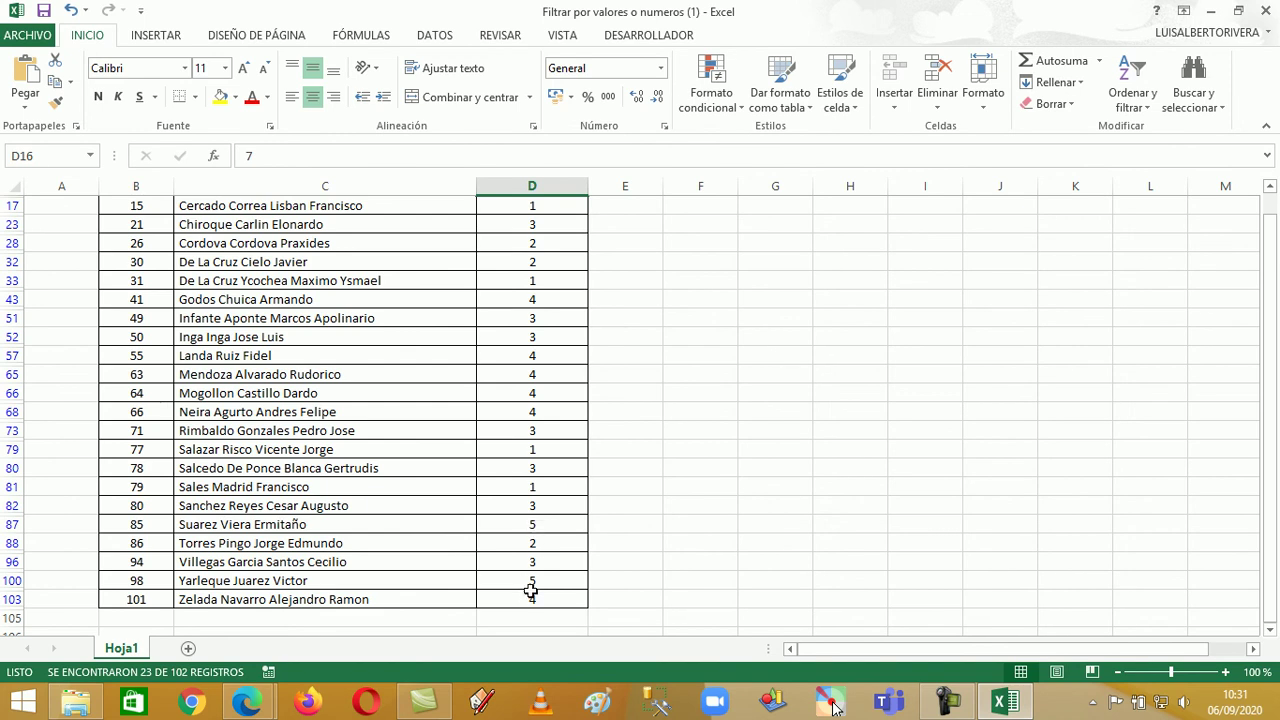
scroll(523, 520, up, 2)
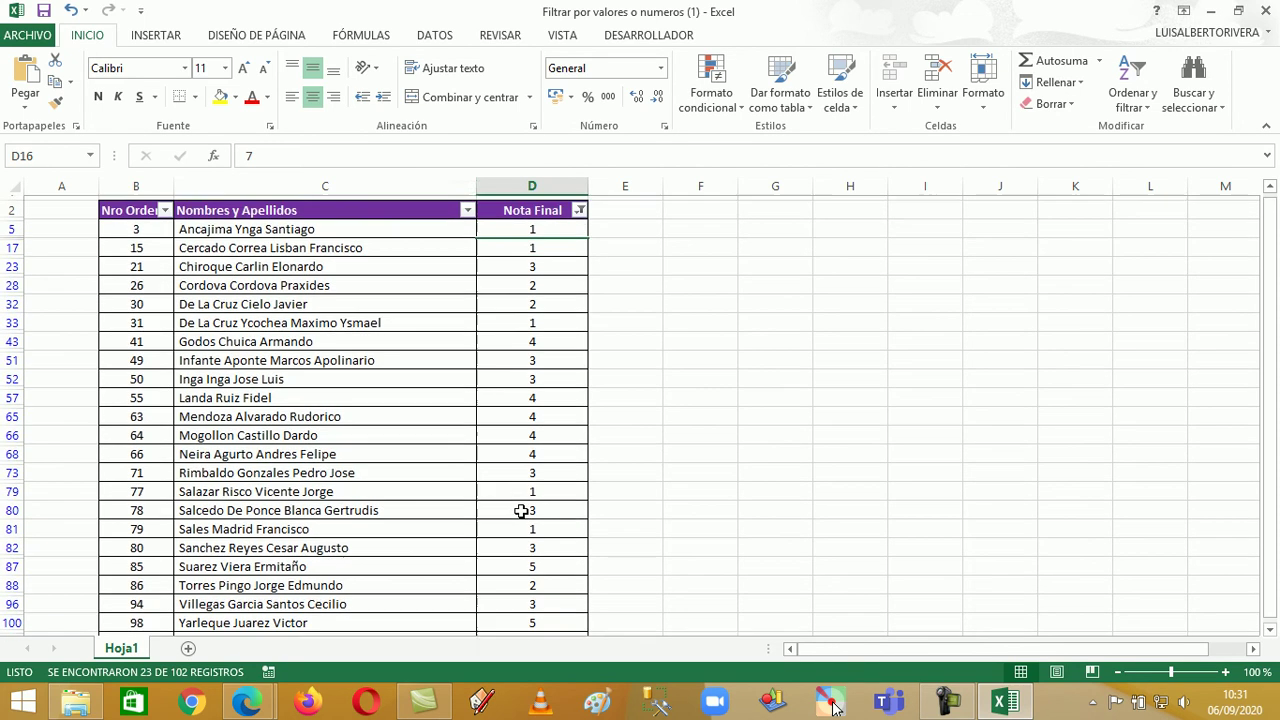
Undo the less-than-or-equal-to-5 filter and filter the Nota Final column for grades between 11 and 15, inclusive
click(70, 10)
click(579, 224)
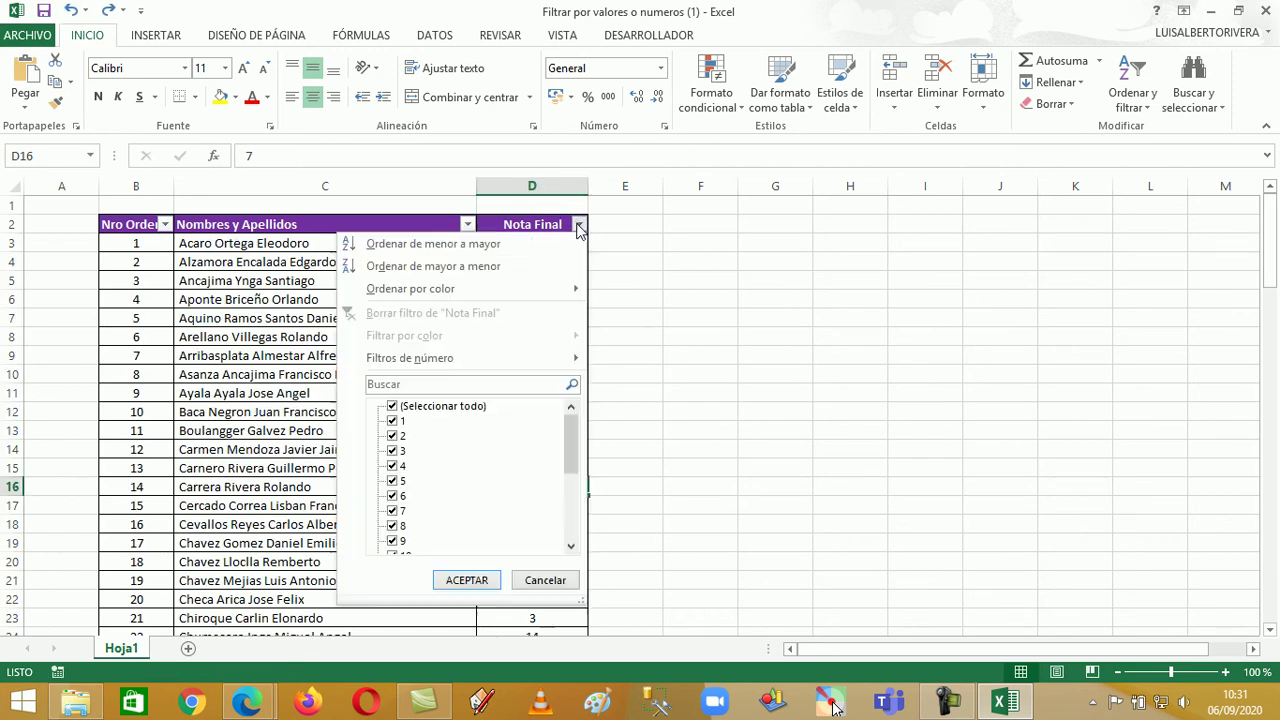
mouse_move(537, 362)
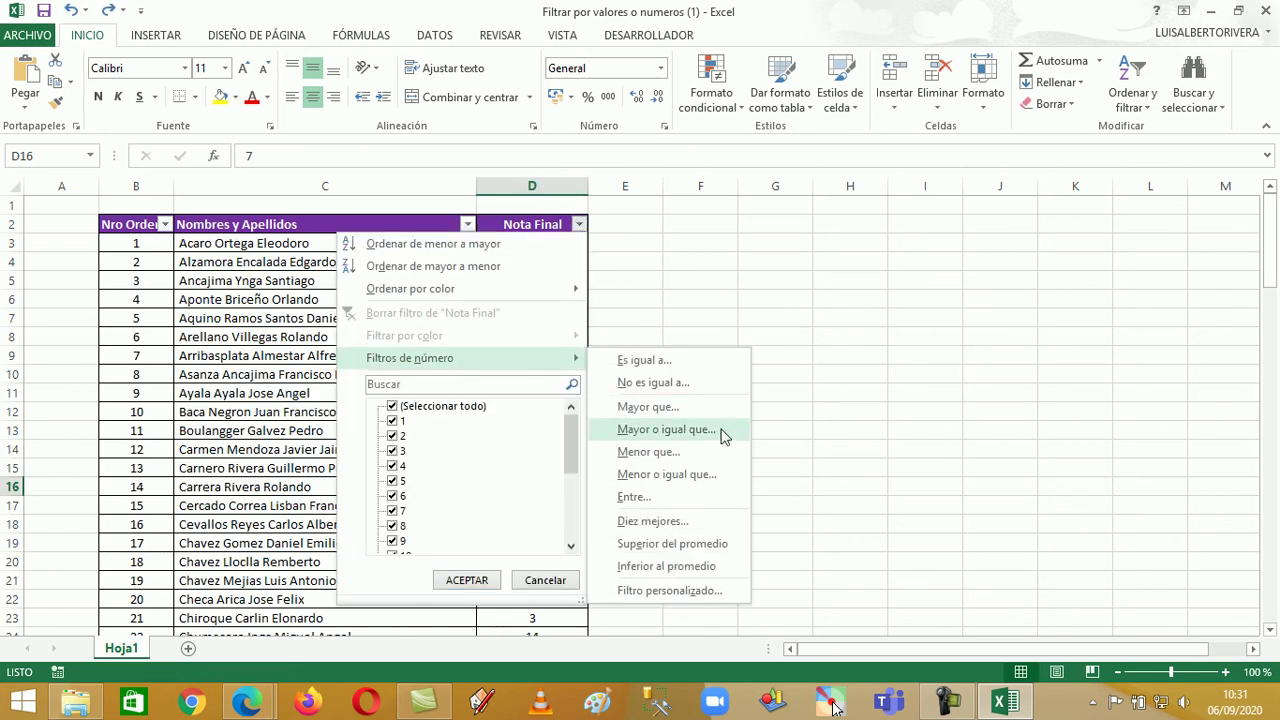
click(651, 503)
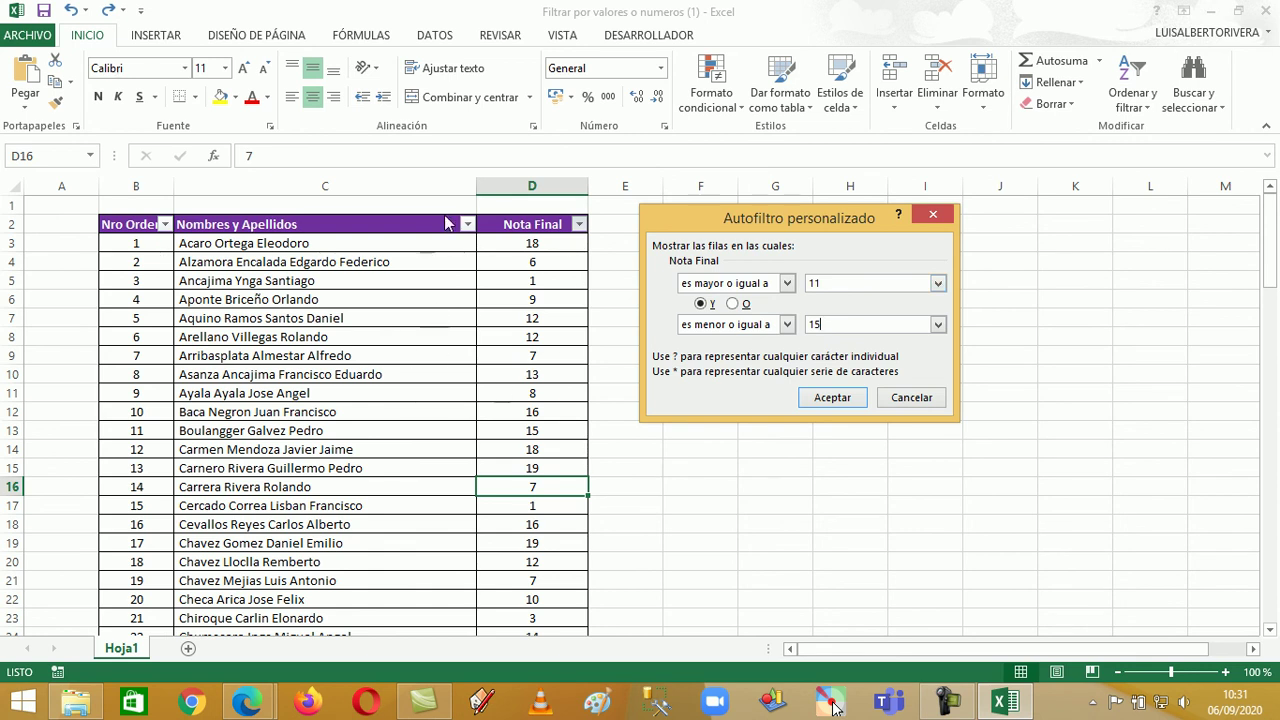
click(845, 402)
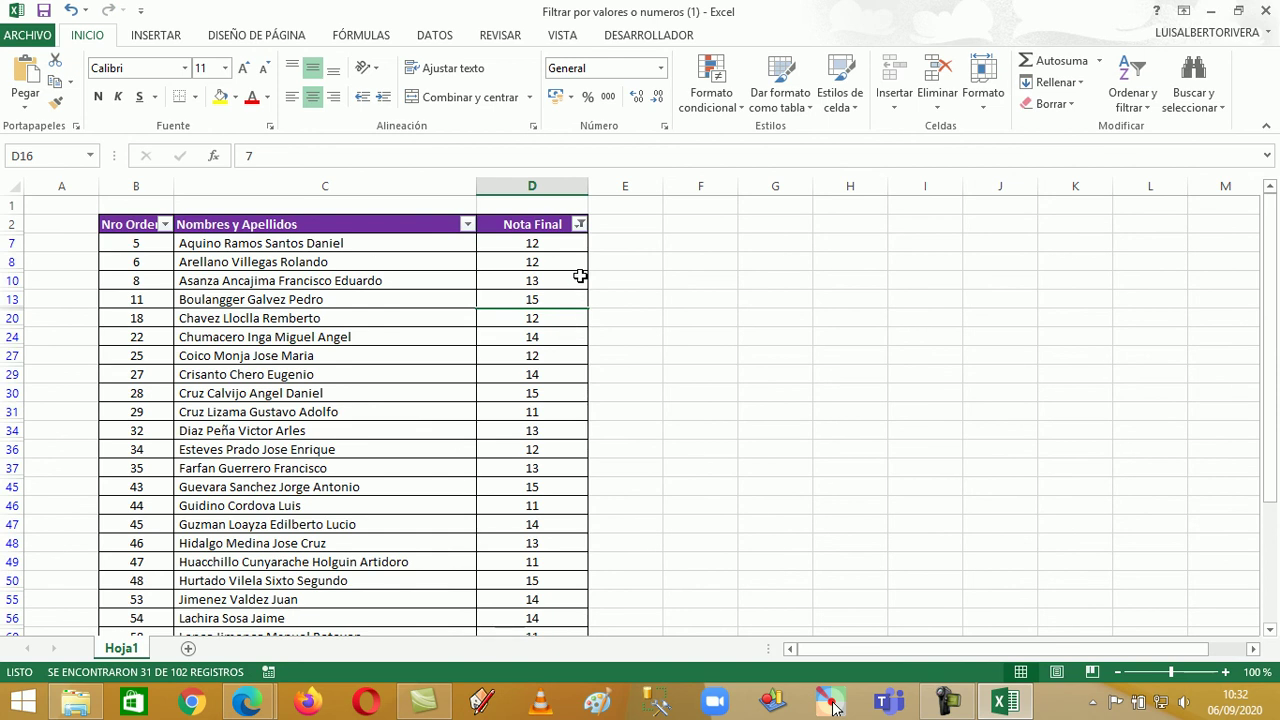
Examine the grades in all rows left by the between-11-and-15 filter on the Nota Final column
scroll(580, 272, down, 2)
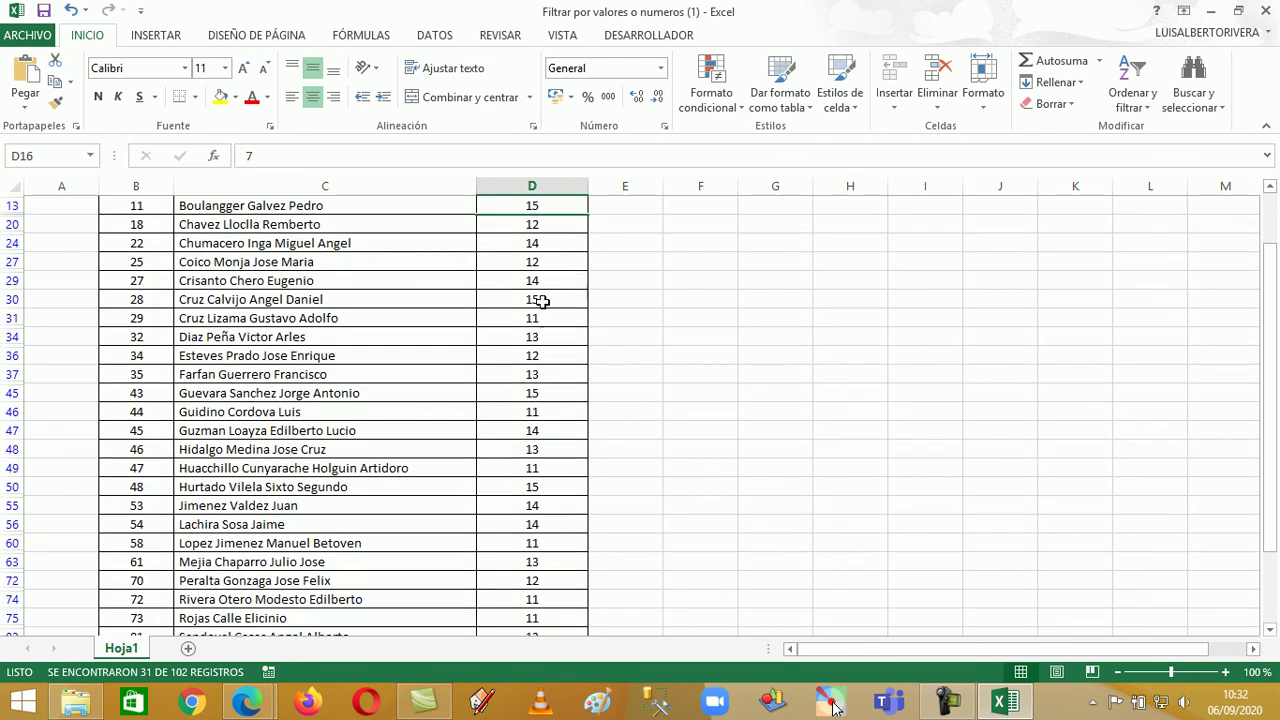
scroll(538, 330, down, 1)
scroll(548, 380, down, 2)
scroll(548, 373, down, 2)
scroll(549, 371, up, 4)
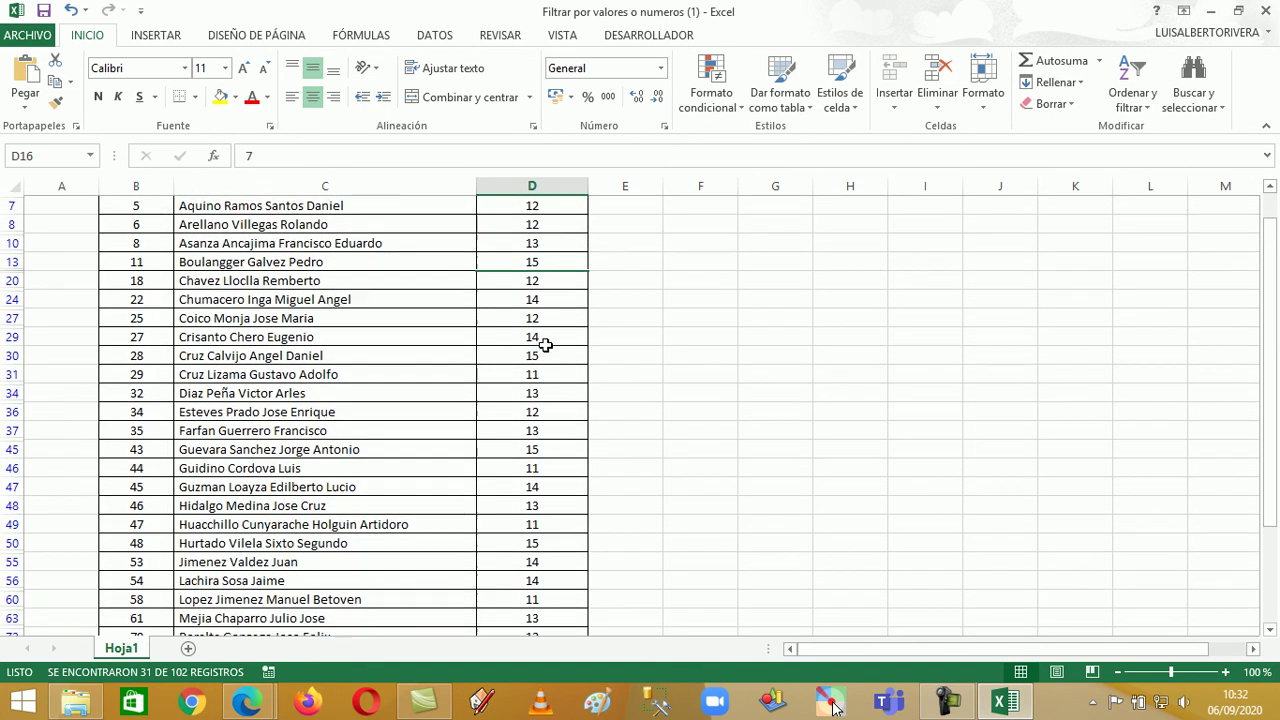
scroll(566, 275, up, 1)
scroll(572, 291, down, 2)
scroll(572, 291, up, 1)
scroll(572, 291, up, 2)
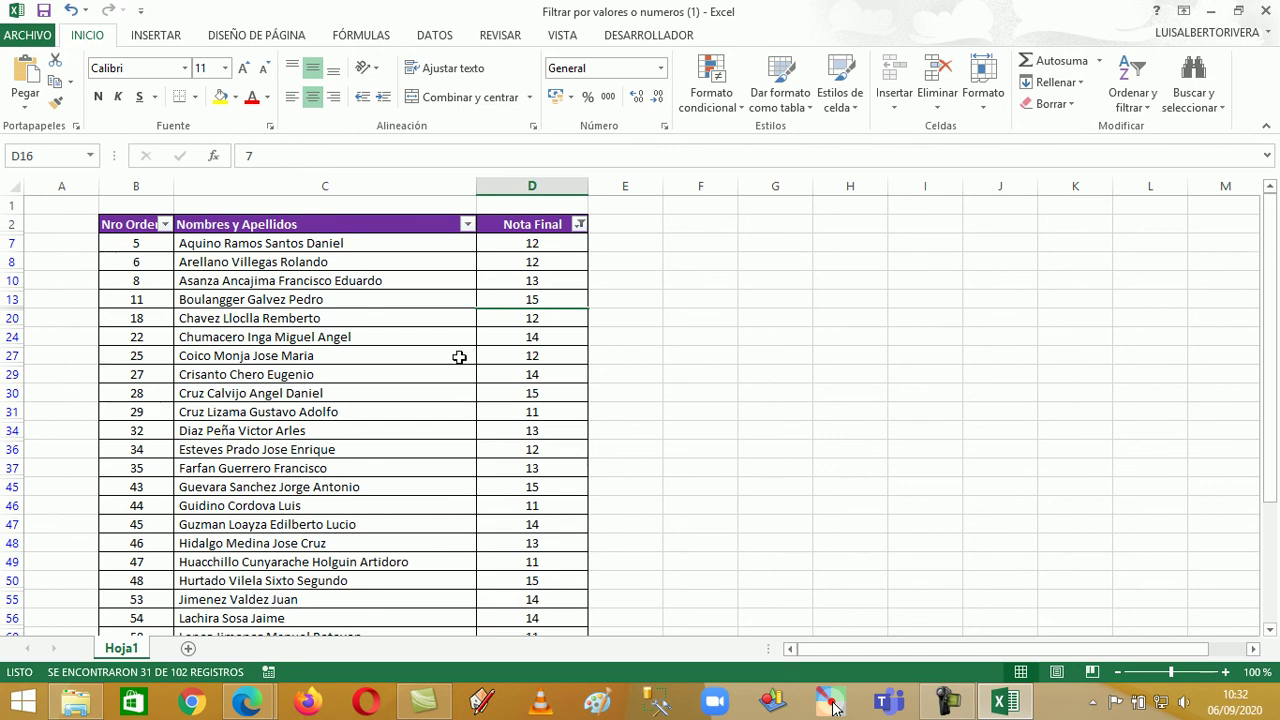
Undo the between filter and filter the Nota Final column for the top 10 items with the Diez mejores filter
click(71, 10)
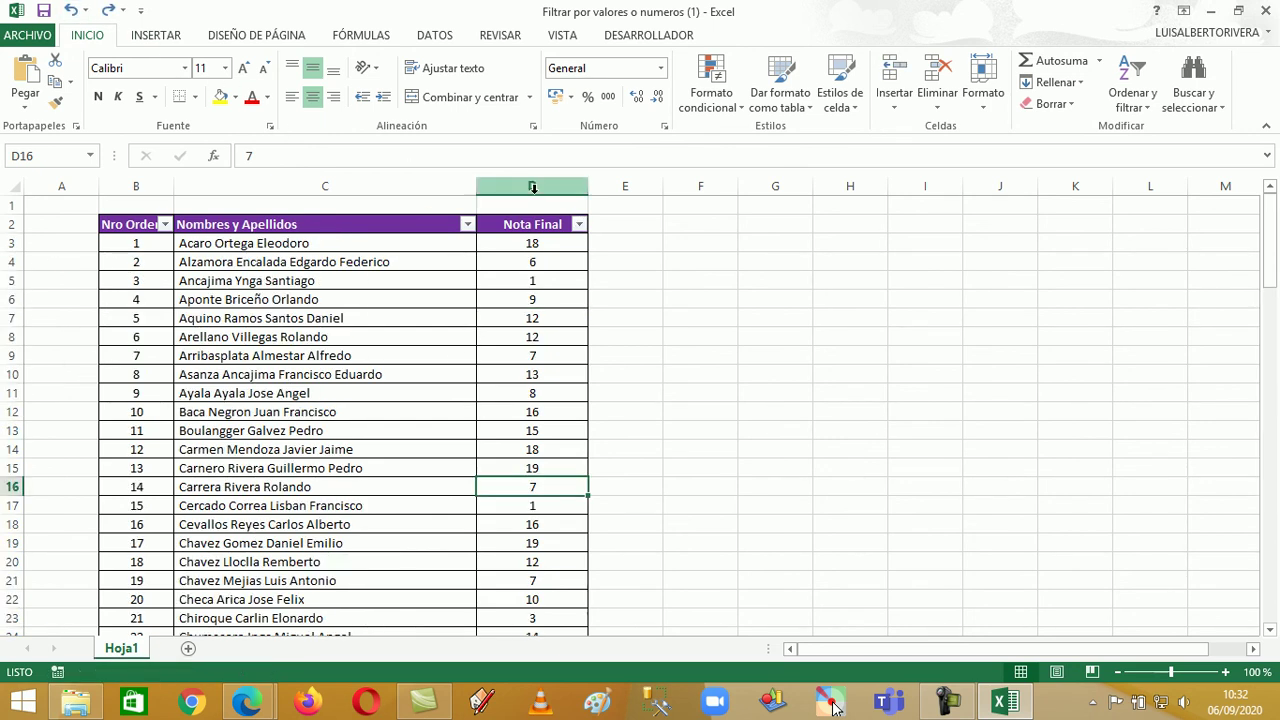
click(581, 226)
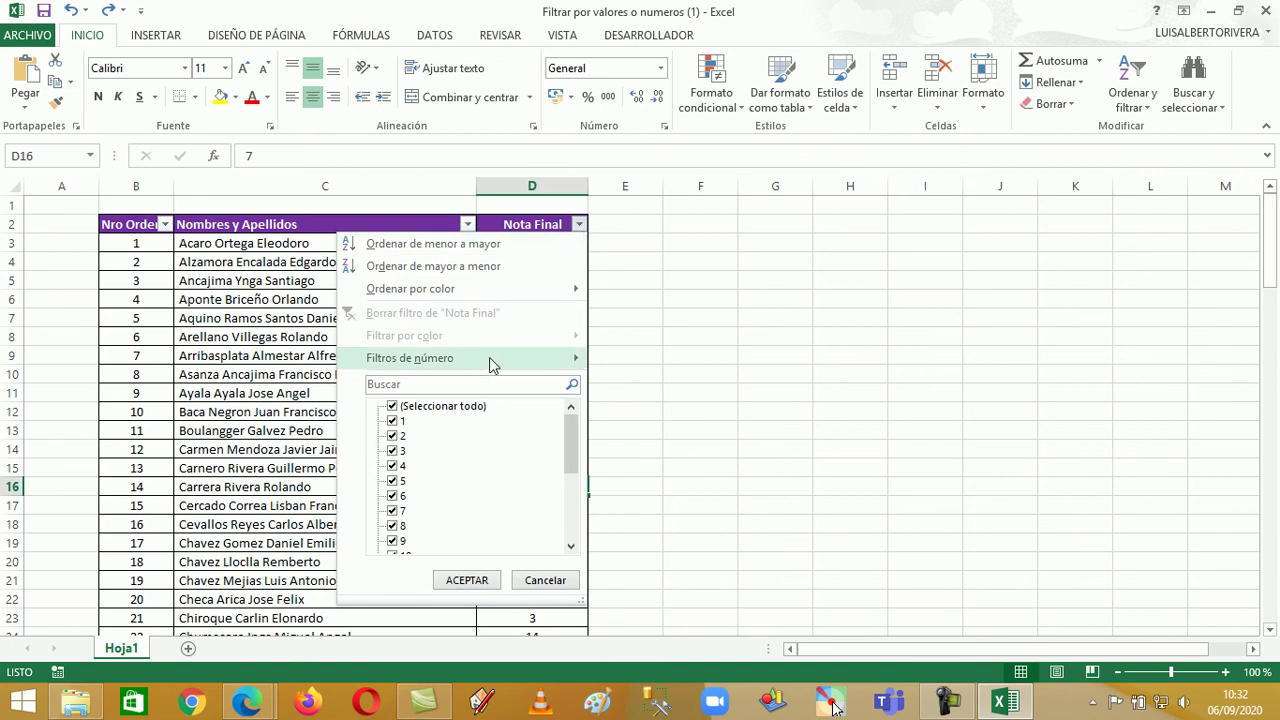
mouse_move(490, 358)
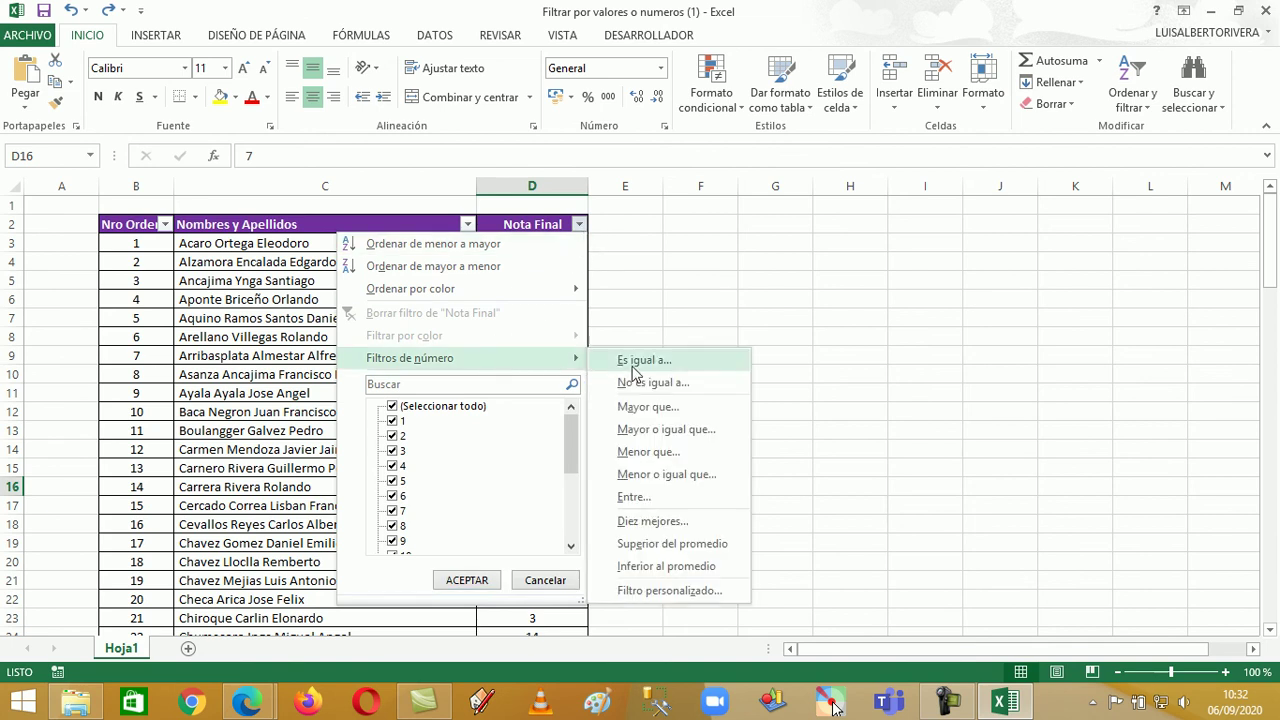
click(651, 524)
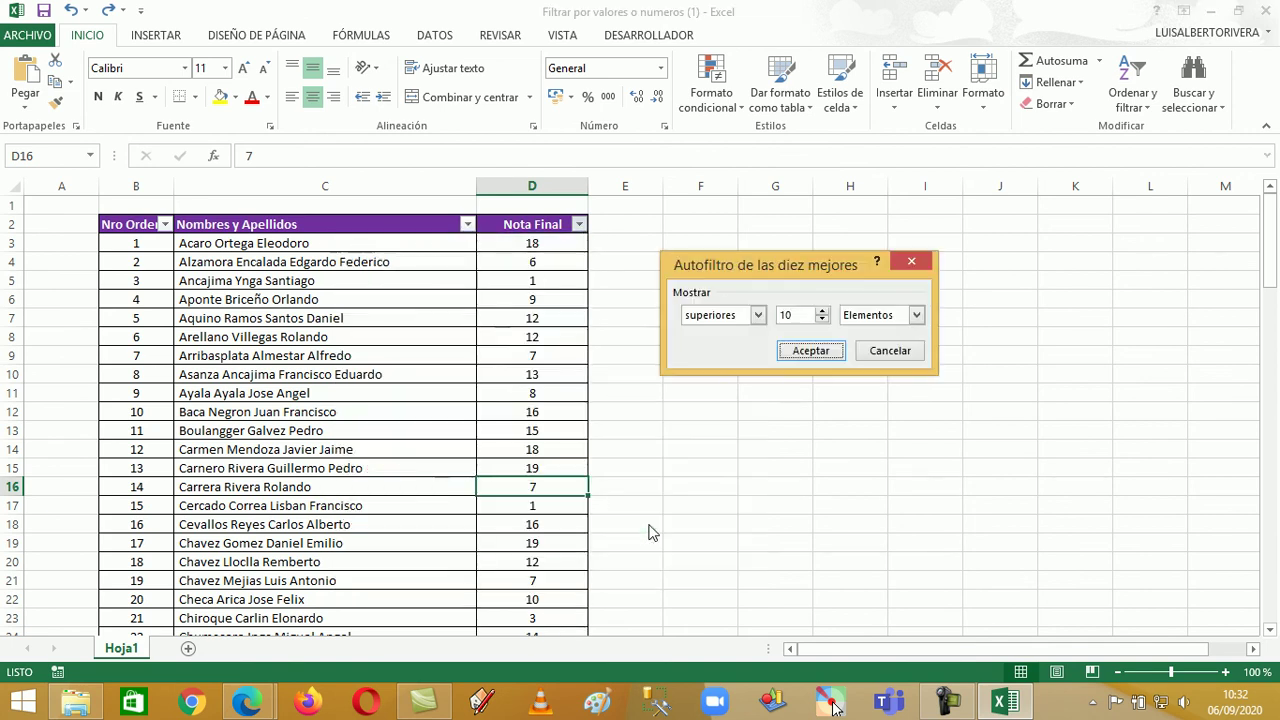
click(809, 352)
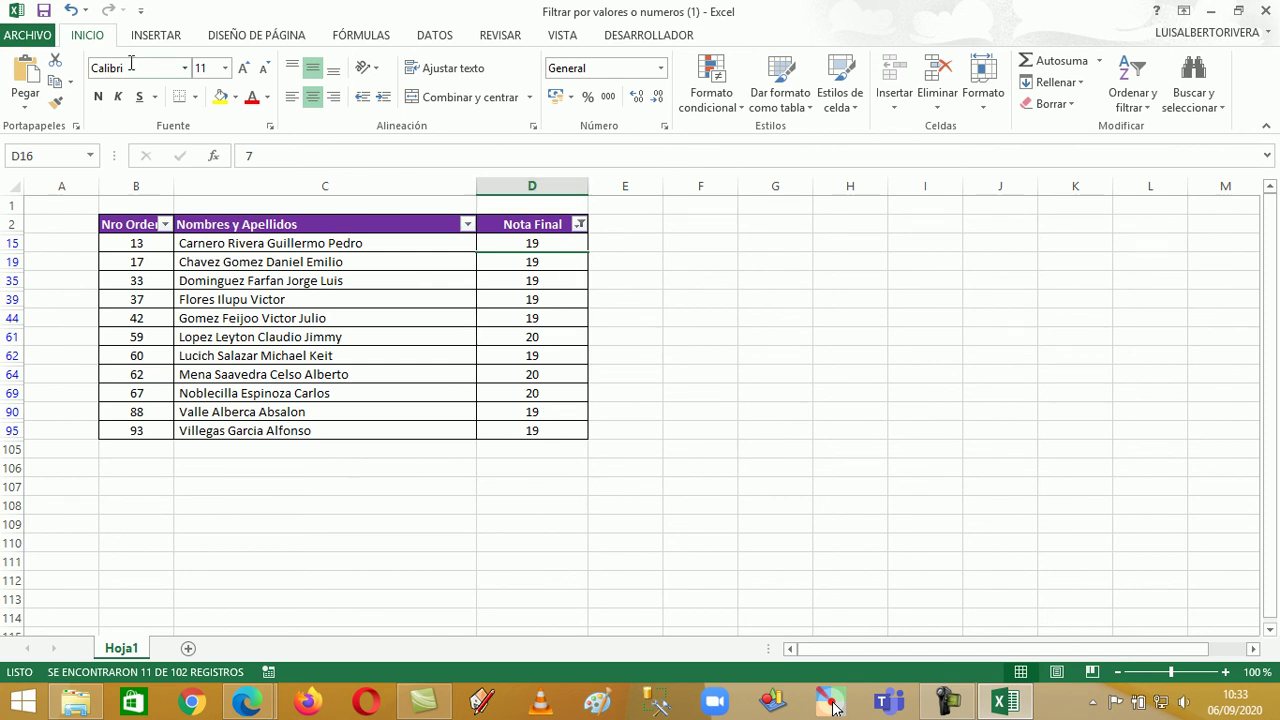
Undo the top-10 filter and filter the Nota Final column for grades above the average (Superior del promedio)
click(579, 224)
mouse_move(470, 368)
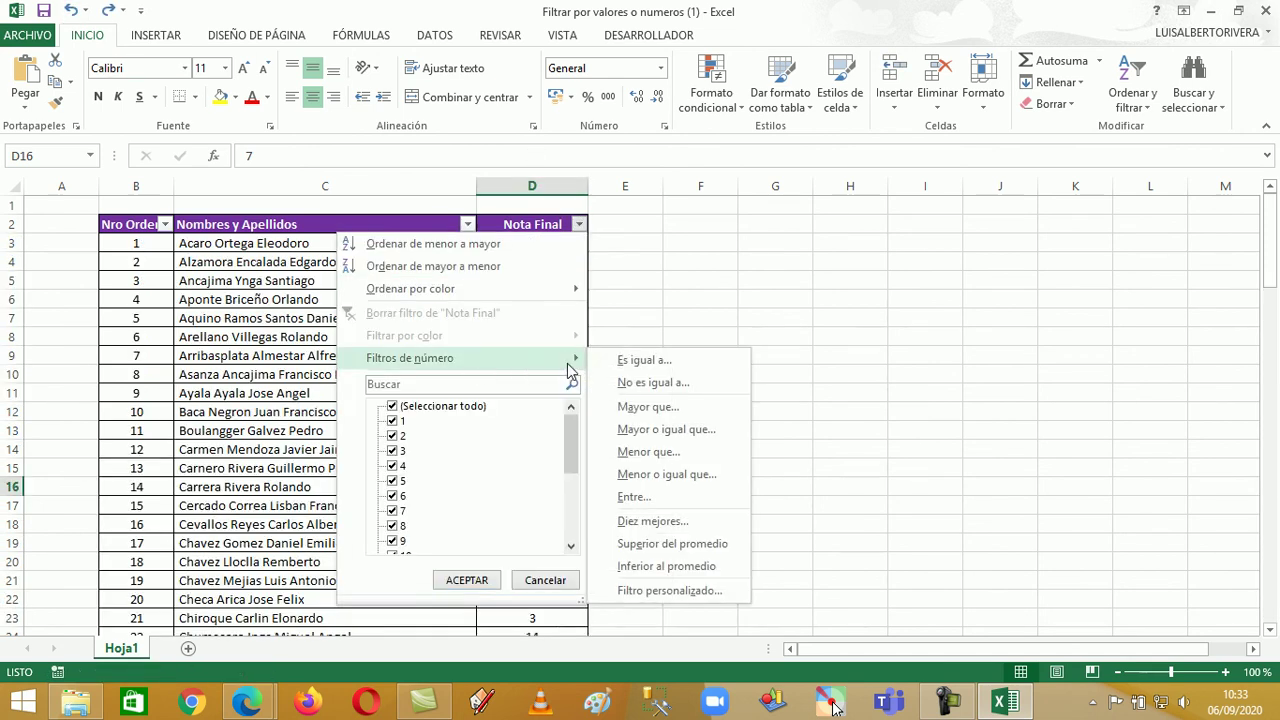
click(632, 548)
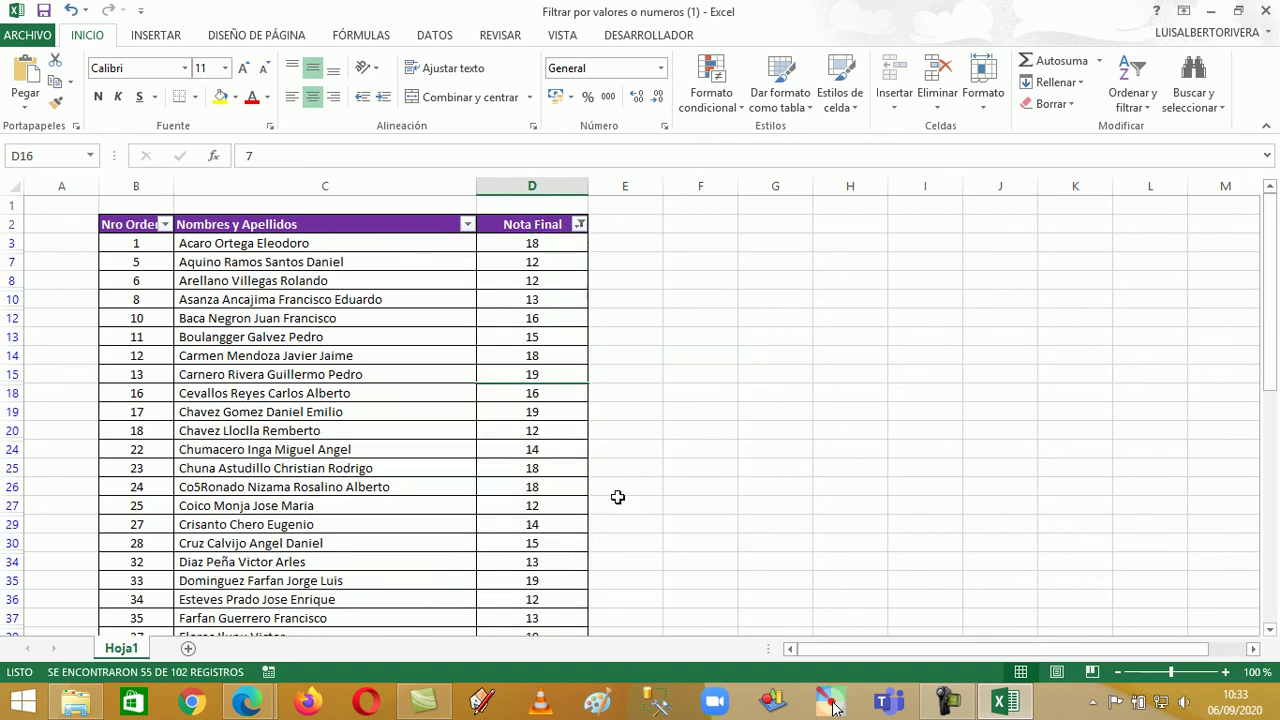
Examine the grades in all rows left by the above-average filter on the Nota Final column
scroll(569, 357, down, 15)
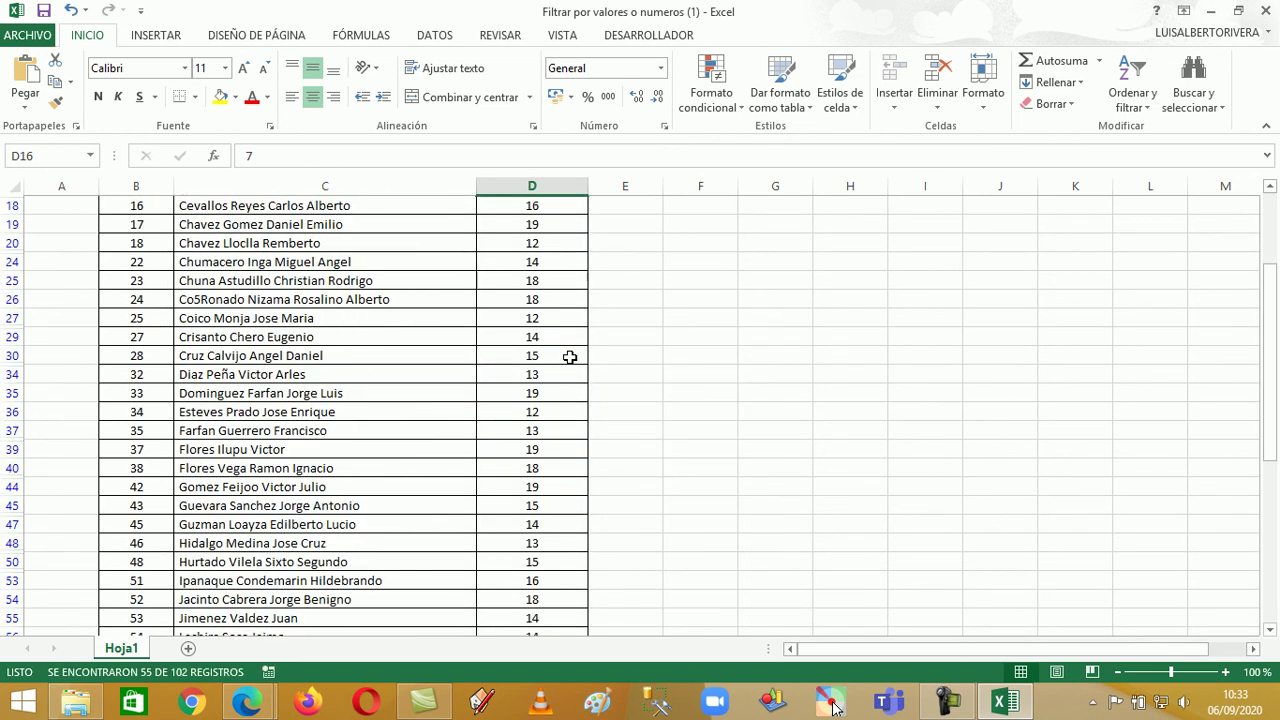
scroll(569, 357, down, 3)
scroll(569, 357, up, 11)
scroll(569, 357, up, 7)
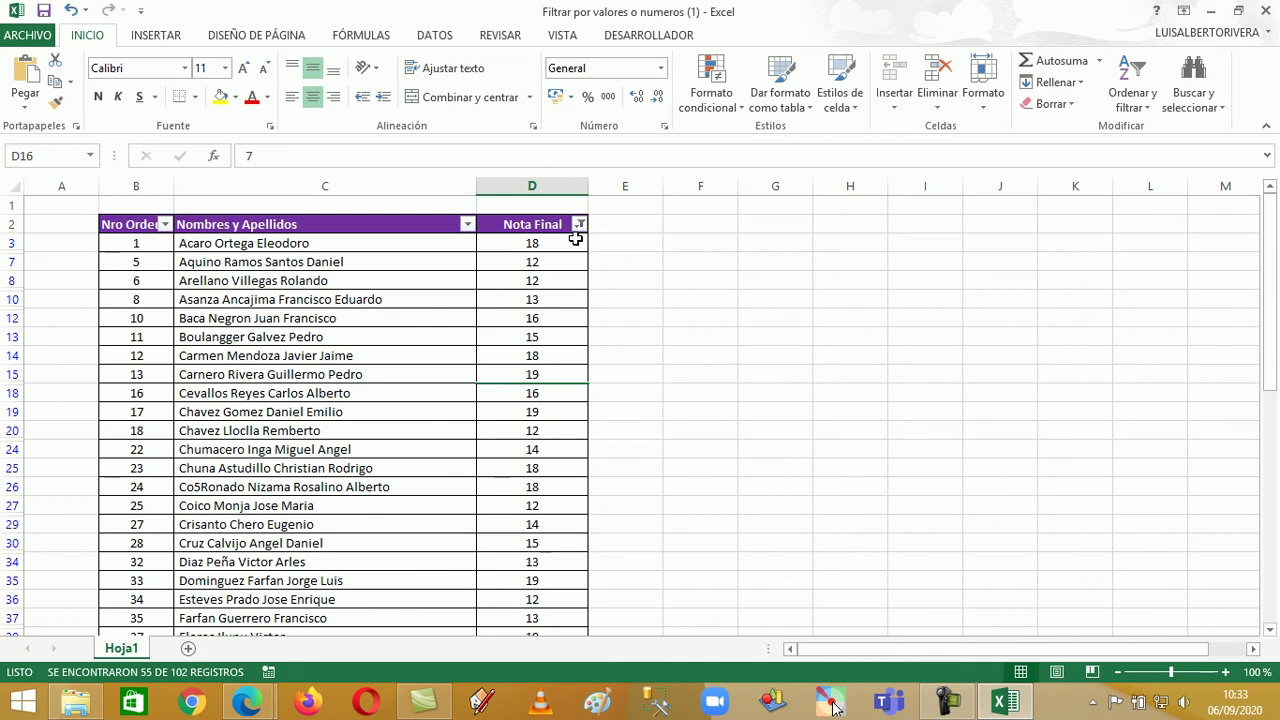
scroll(578, 319, down, 7)
scroll(578, 319, down, 6)
scroll(578, 319, up, 4)
scroll(565, 347, up, 8)
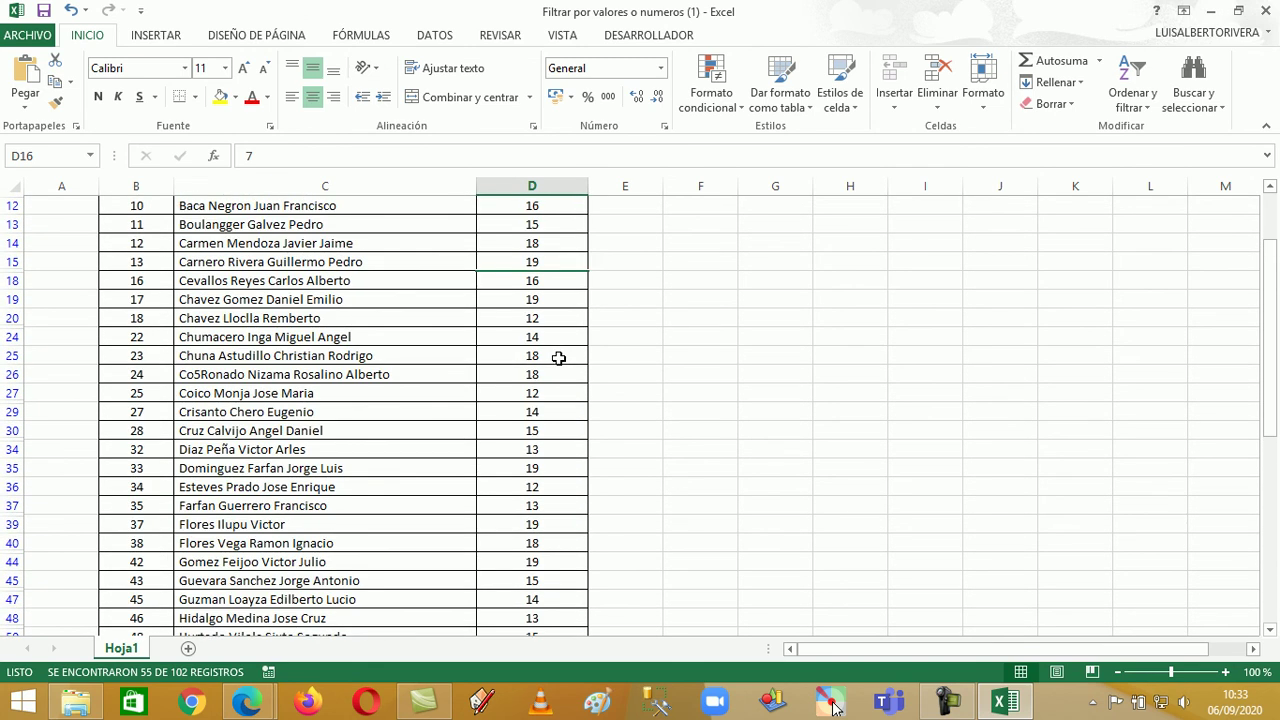
scroll(558, 358, up, 2)
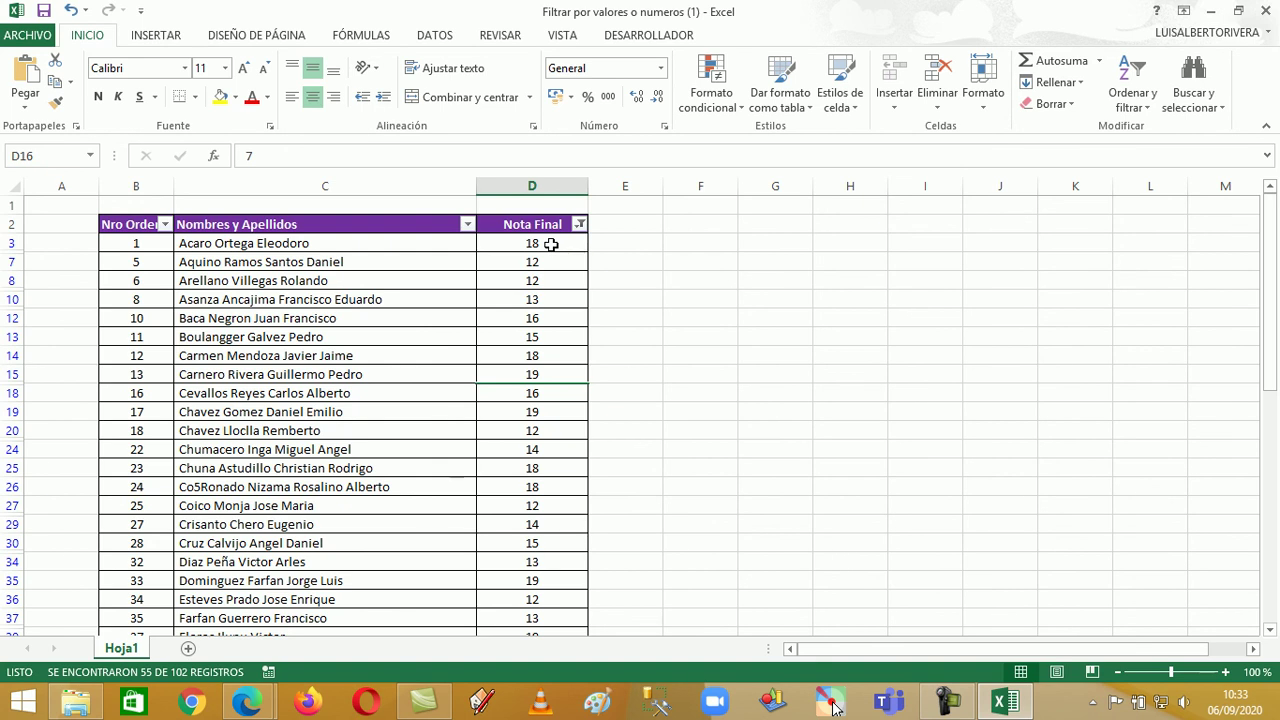
scroll(551, 244, down, 15)
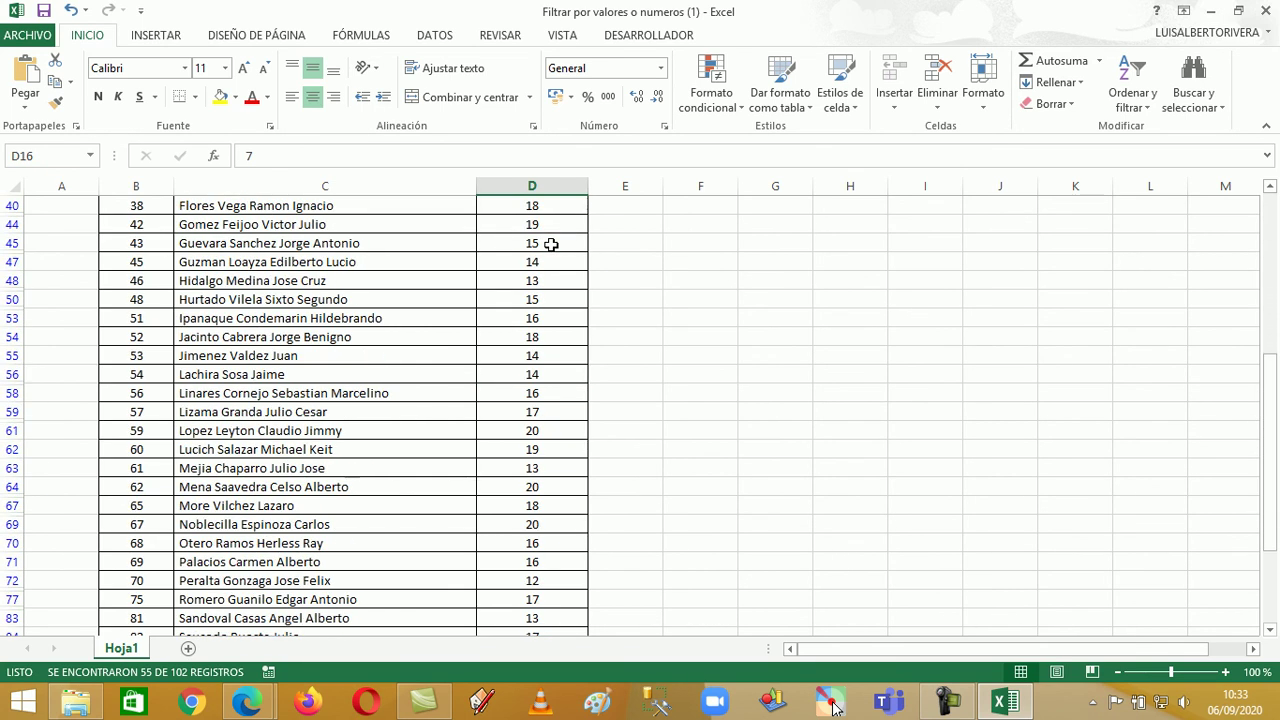
scroll(551, 244, up, 12)
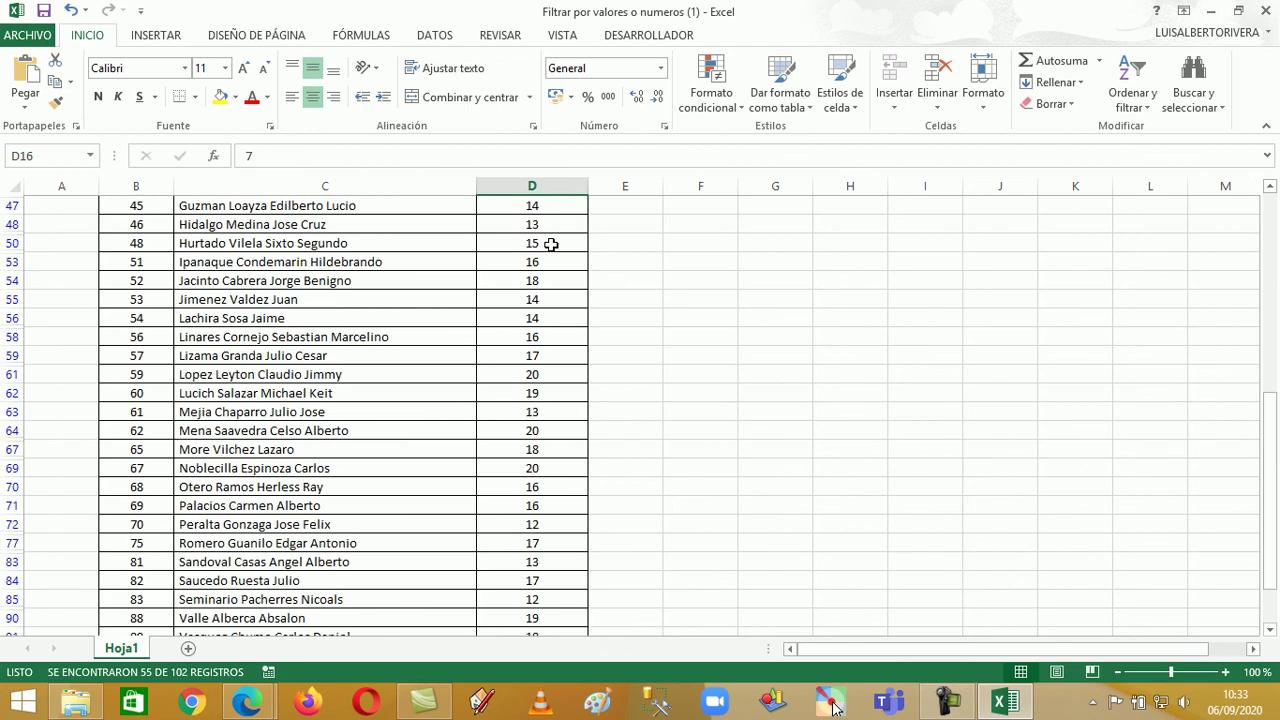
scroll(551, 244, up, 4)
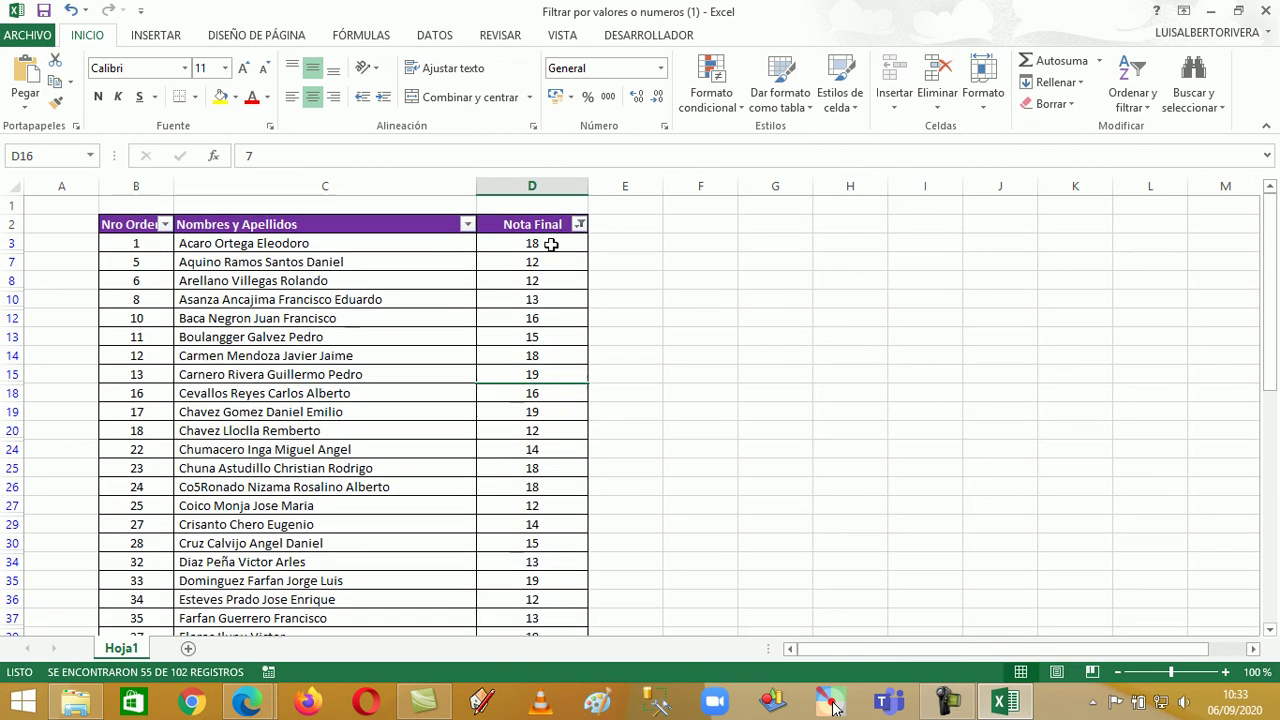
Undo the above-average filter and filter the Nota Final column for grades below the average (Inferior al promedio)
click(70, 10)
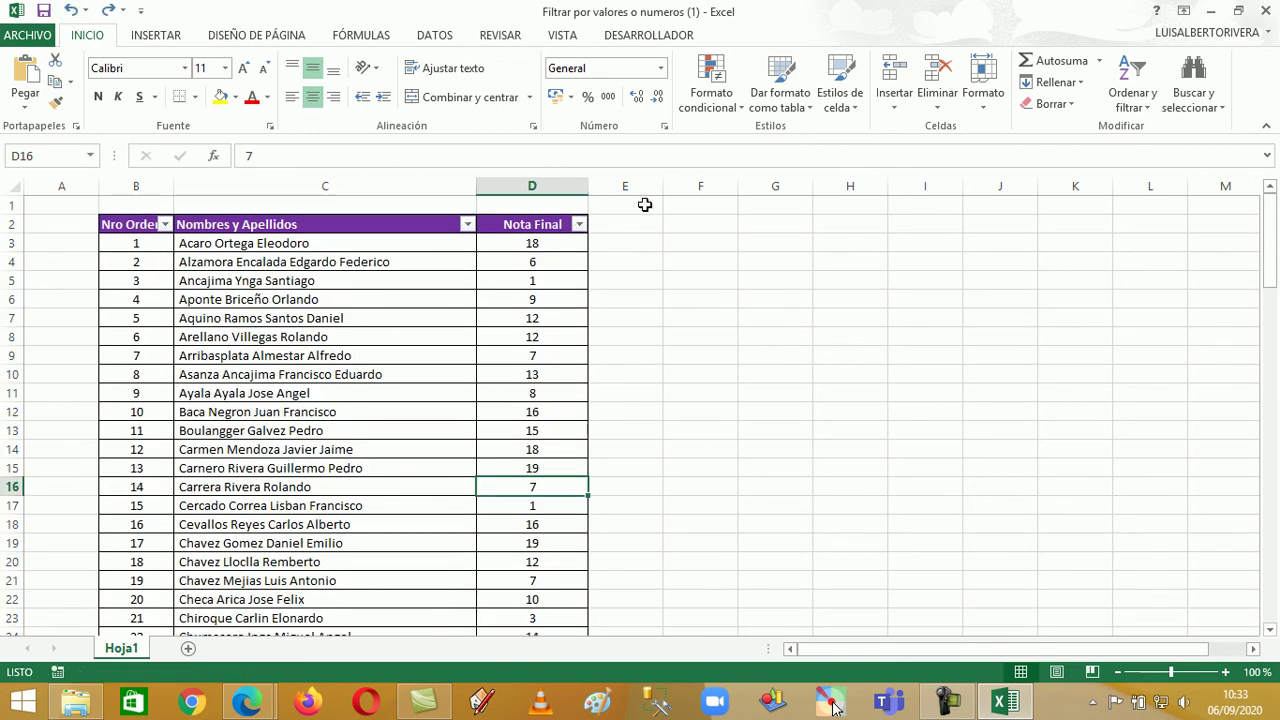
click(580, 226)
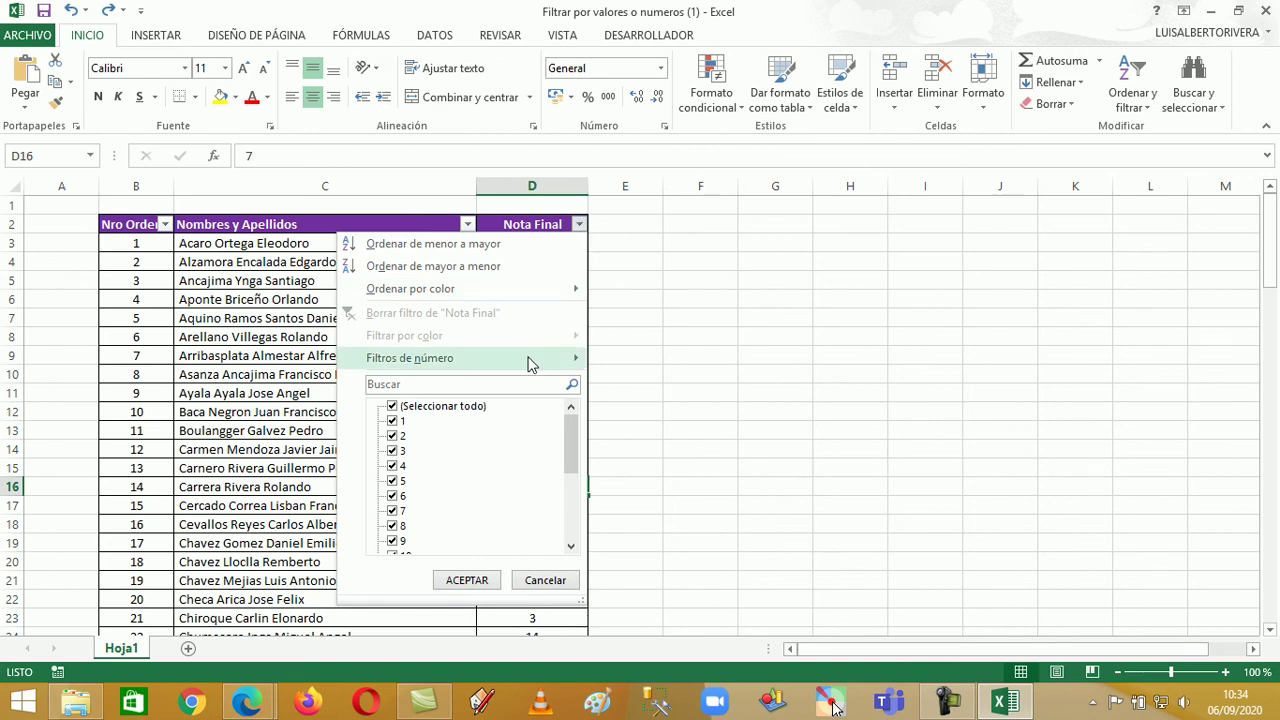
mouse_move(548, 366)
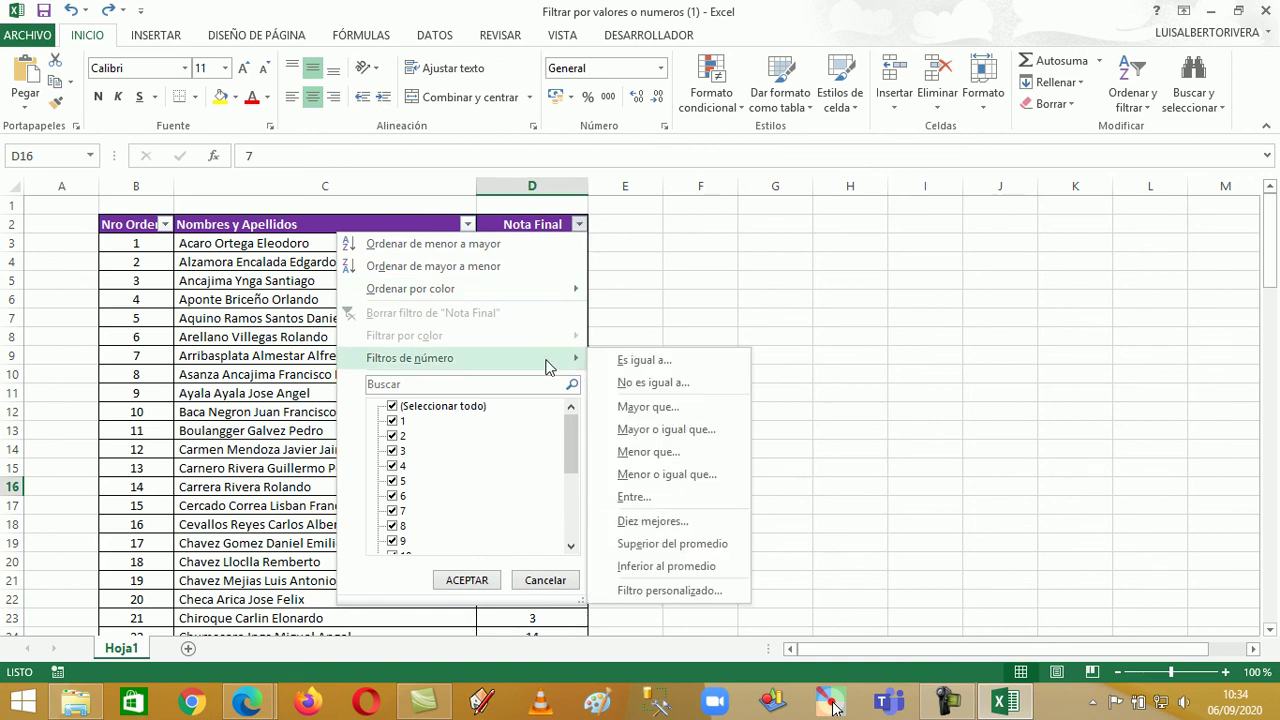
click(680, 567)
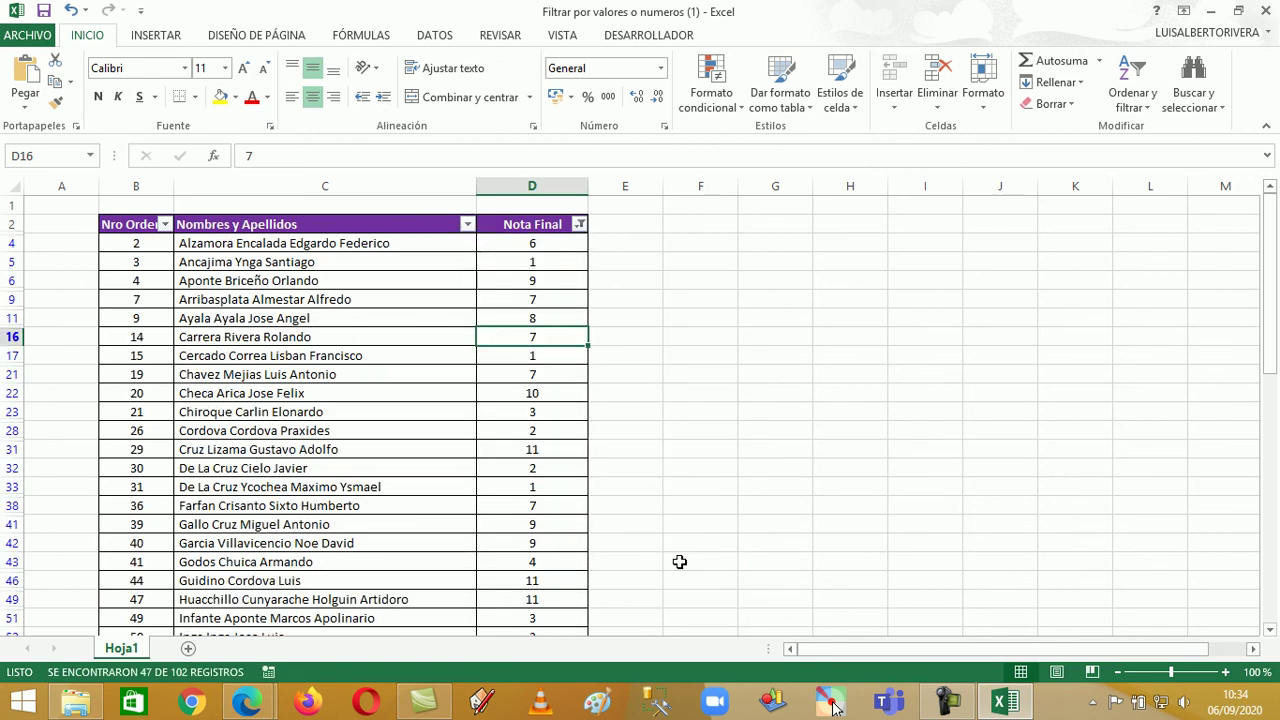
Undo the below-average filter after checking the grades in its rows, and select empty cell H6
scroll(552, 267, down, 5)
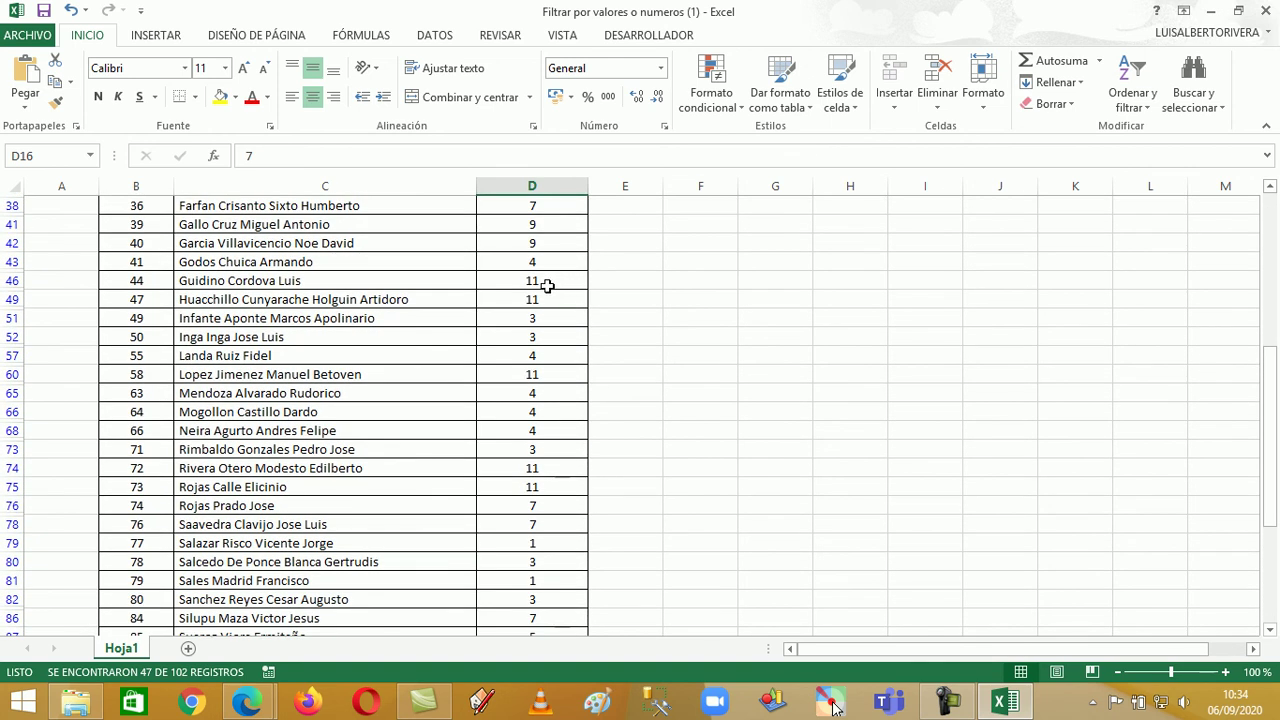
scroll(569, 342, down, 4)
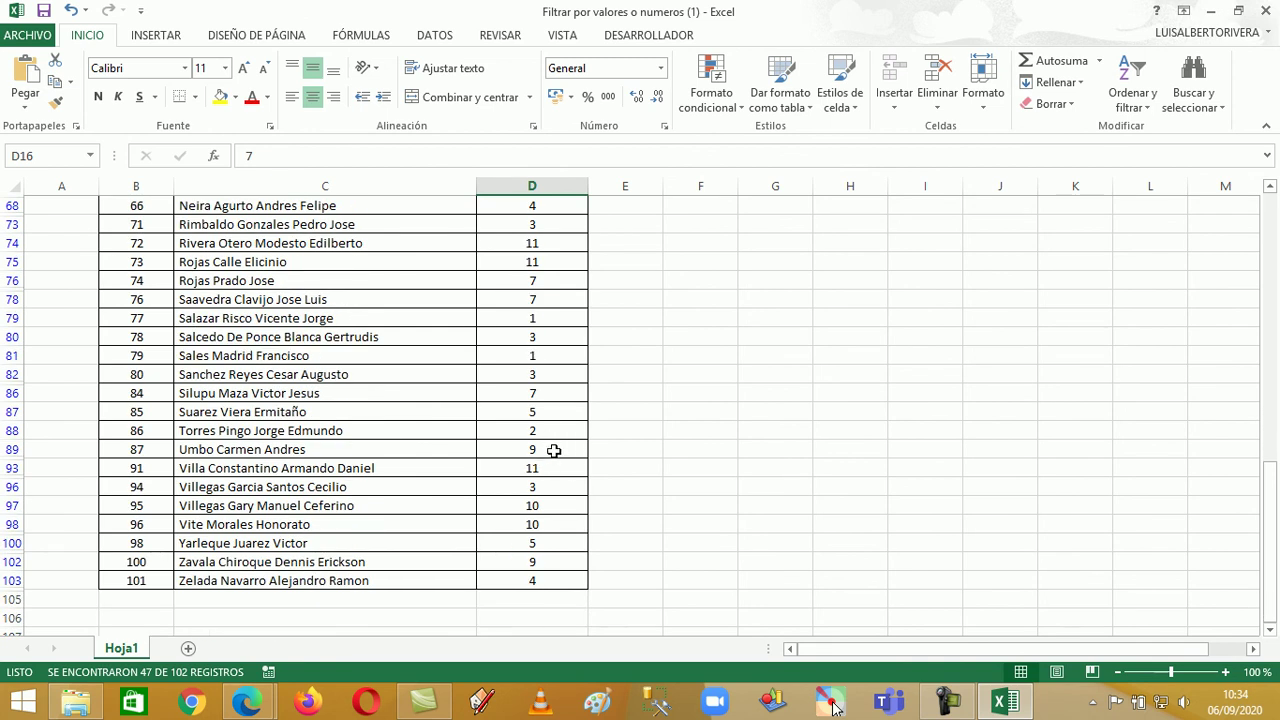
scroll(553, 446, up, 1)
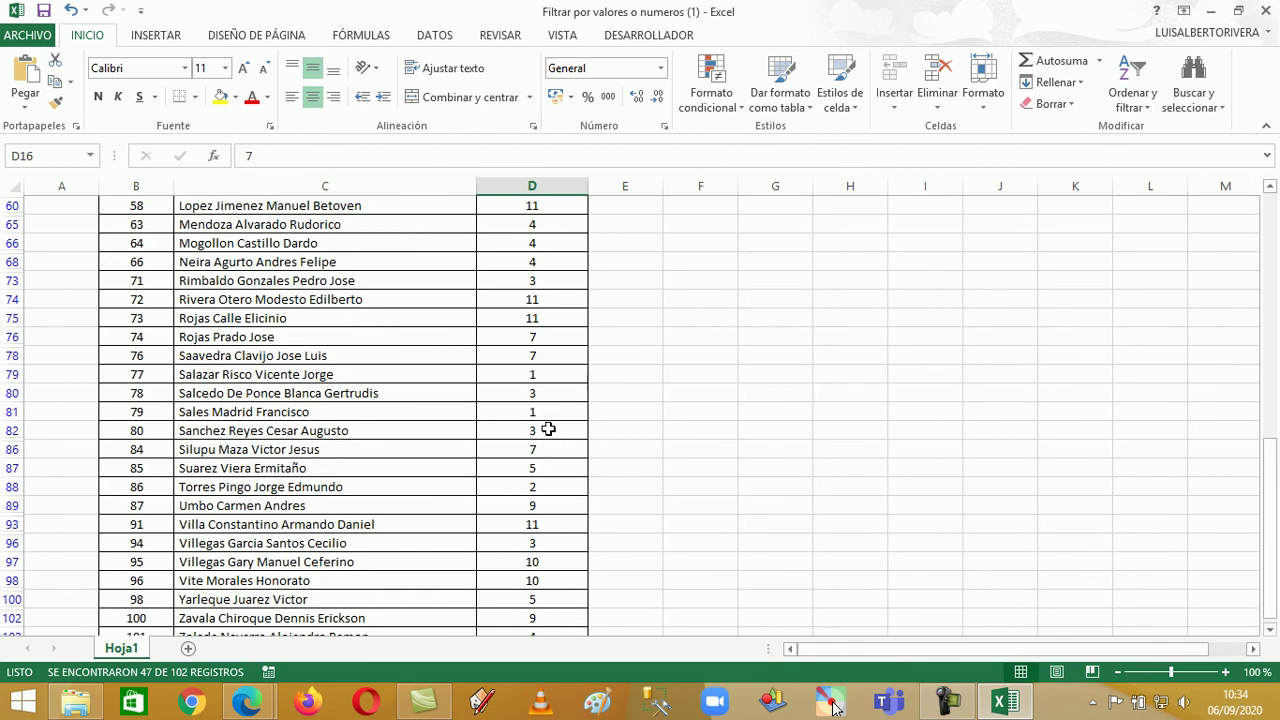
scroll(589, 369, up, 9)
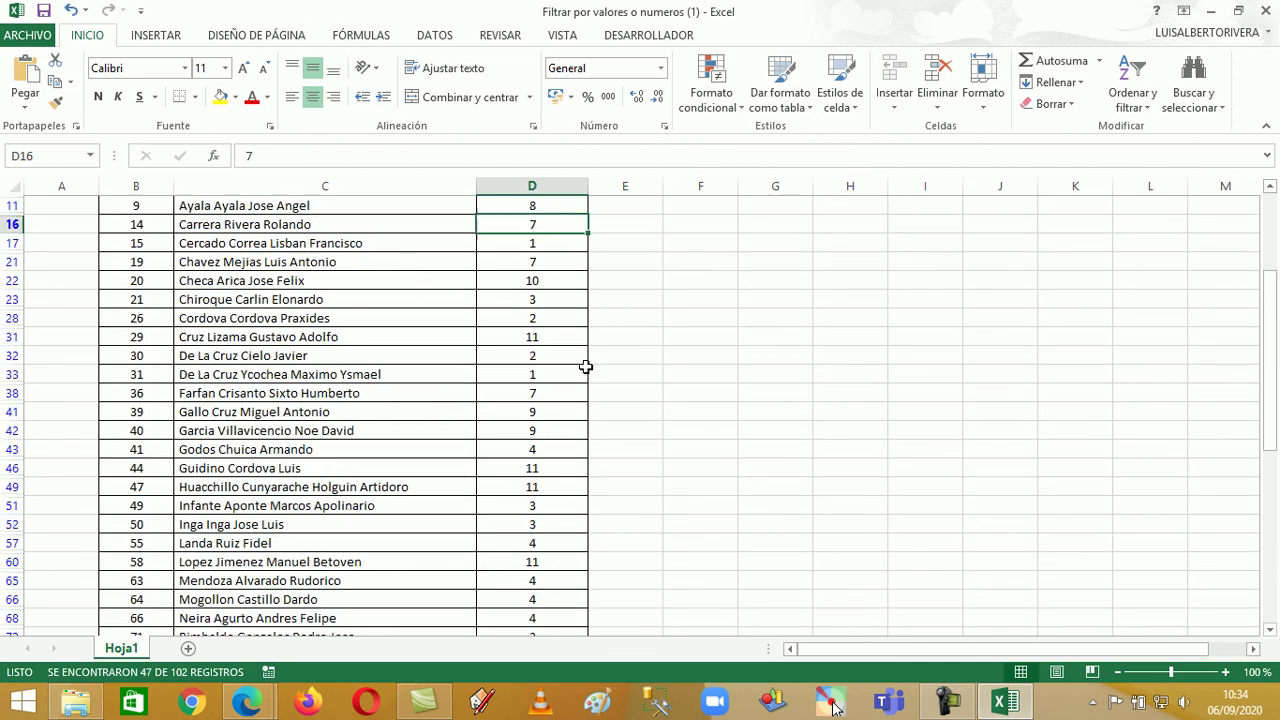
click(70, 10)
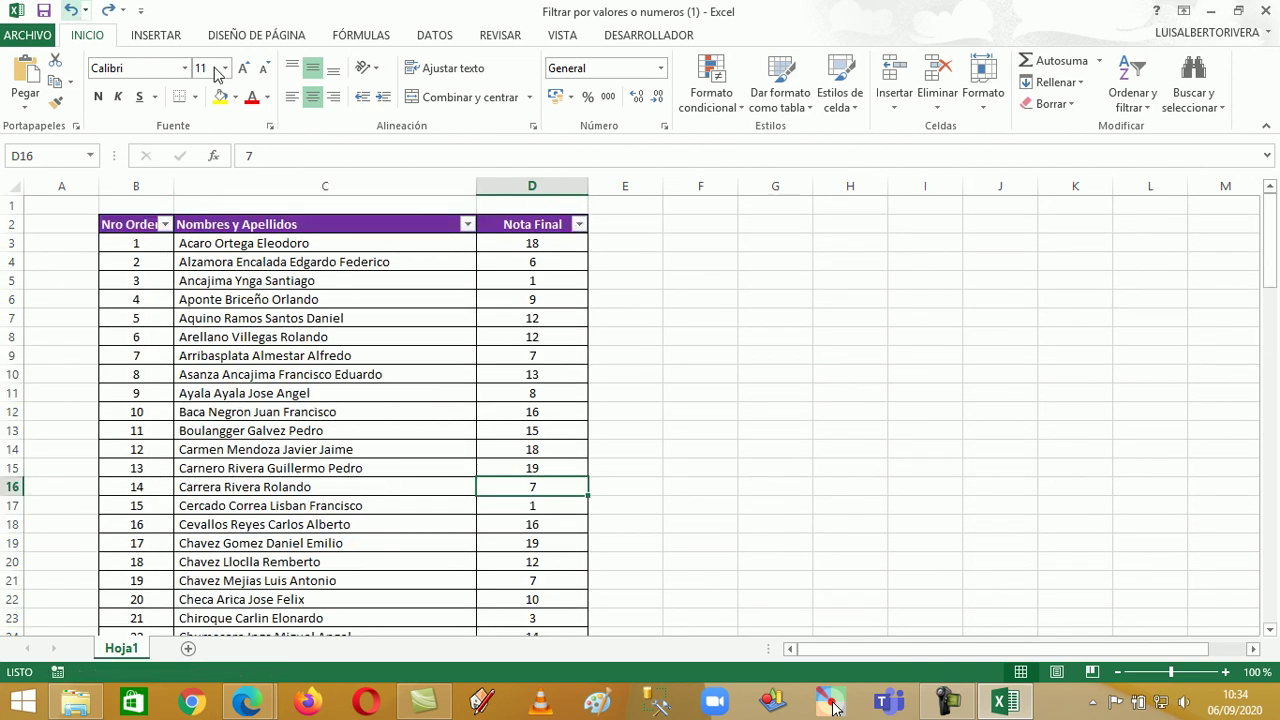
click(815, 300)
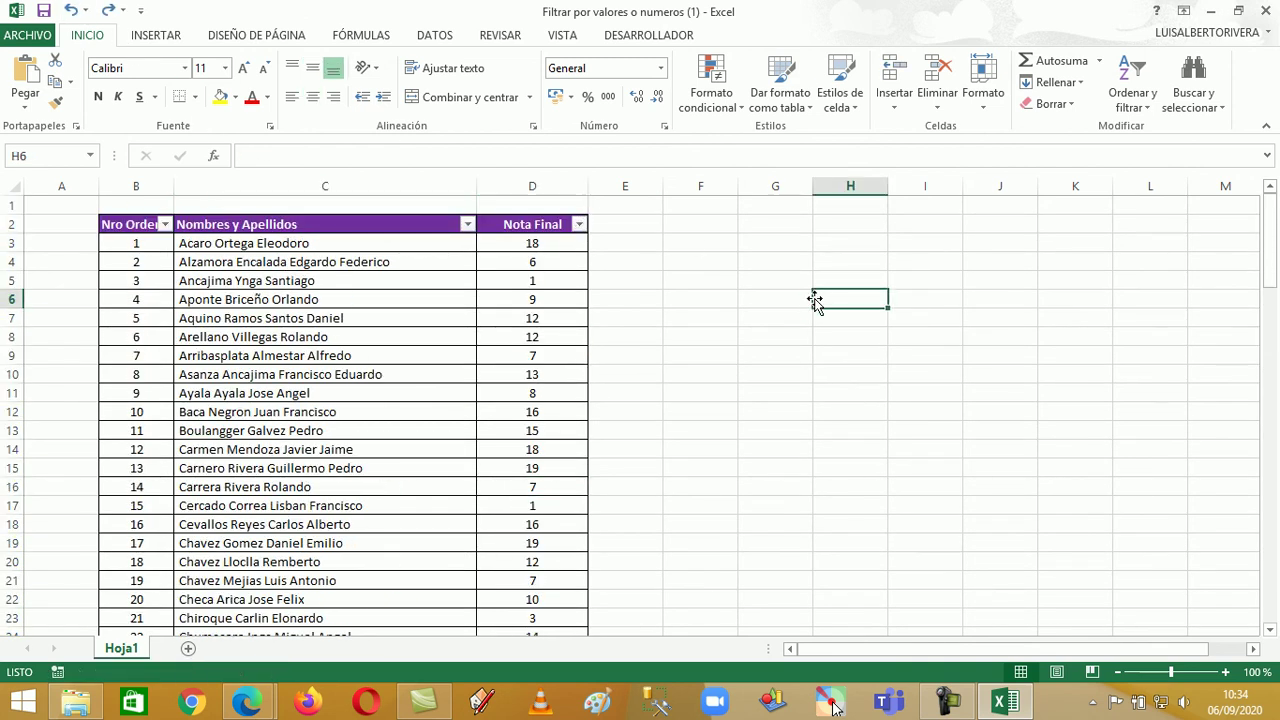